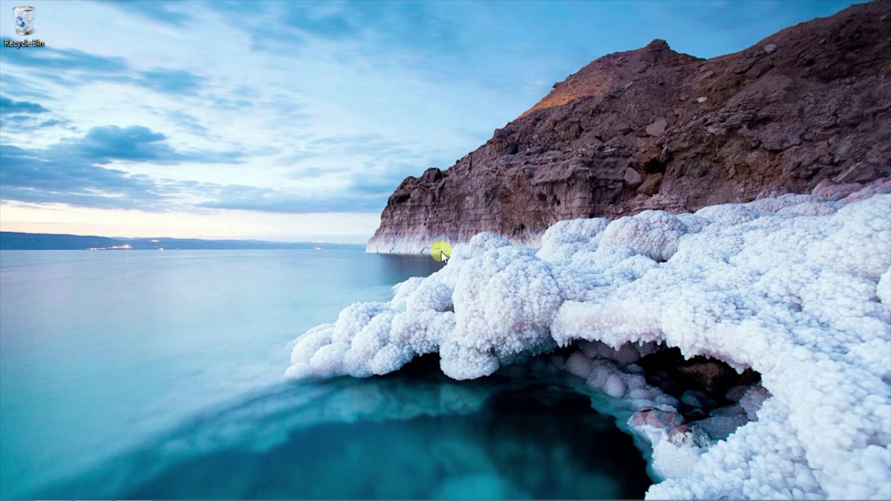
Step: Switch to Photoshop, fit the whole London_0229.JPG photo in view and open the Lens Correction filter
mouse_move(148, 496)
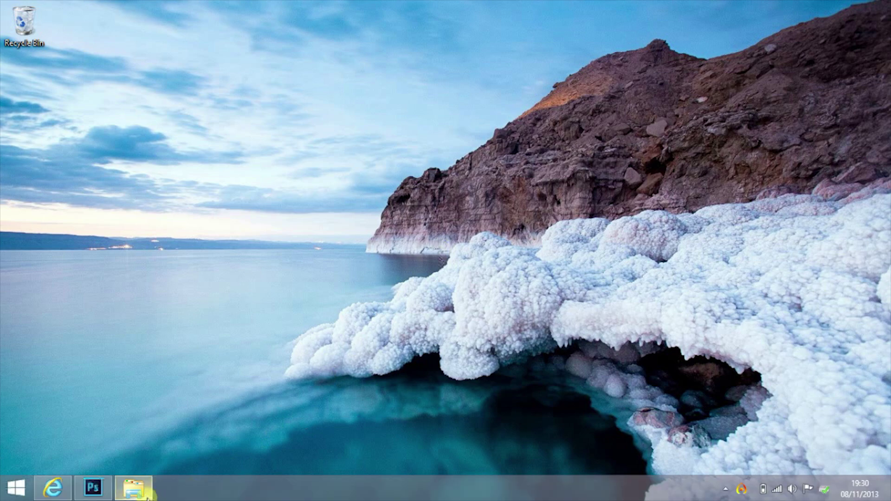
click(92, 488)
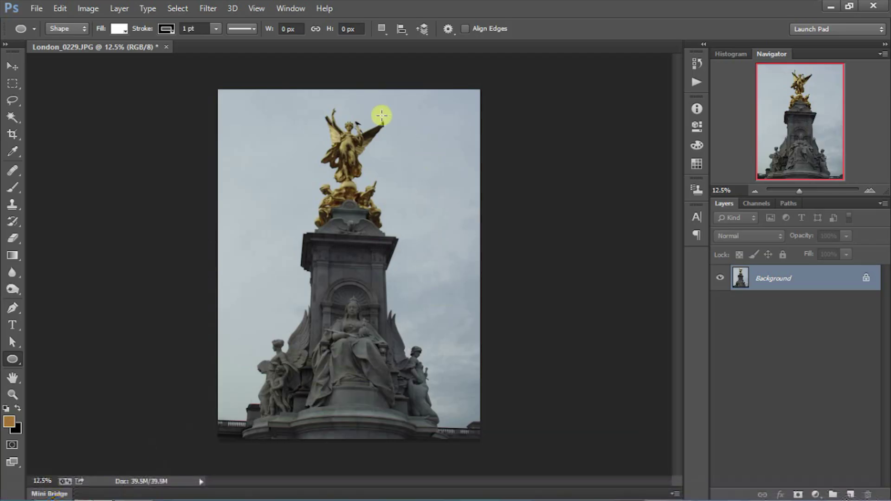
key(z)
drag(257, 103, 441, 366)
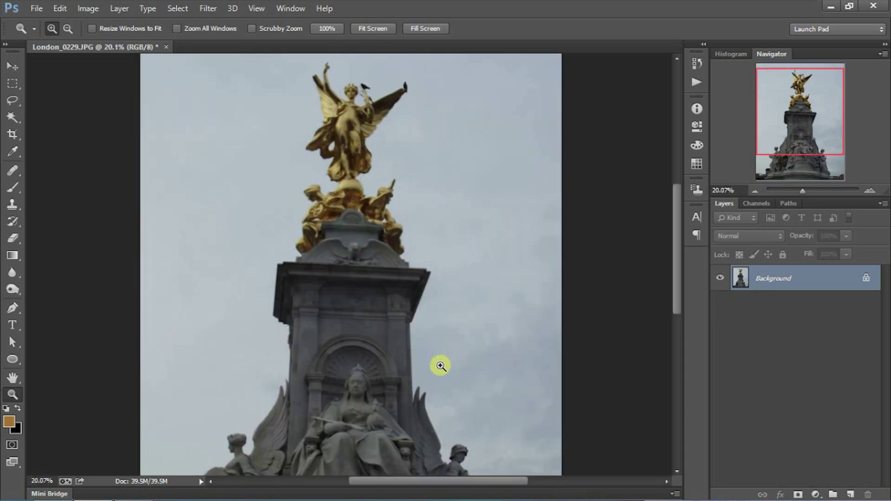
alt+click(440, 366)
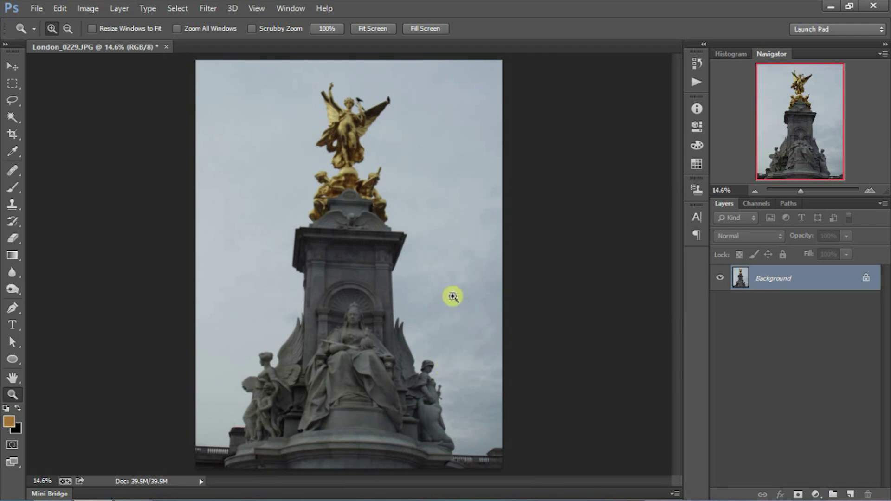
click(209, 9)
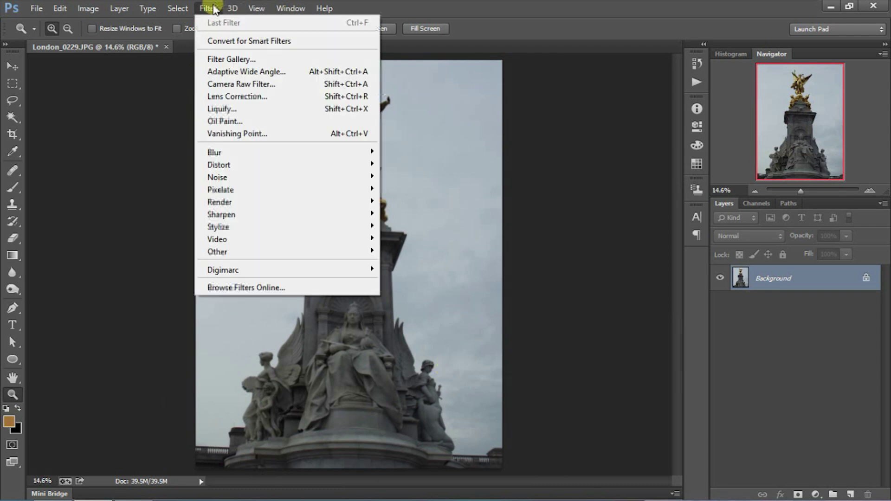
click(235, 99)
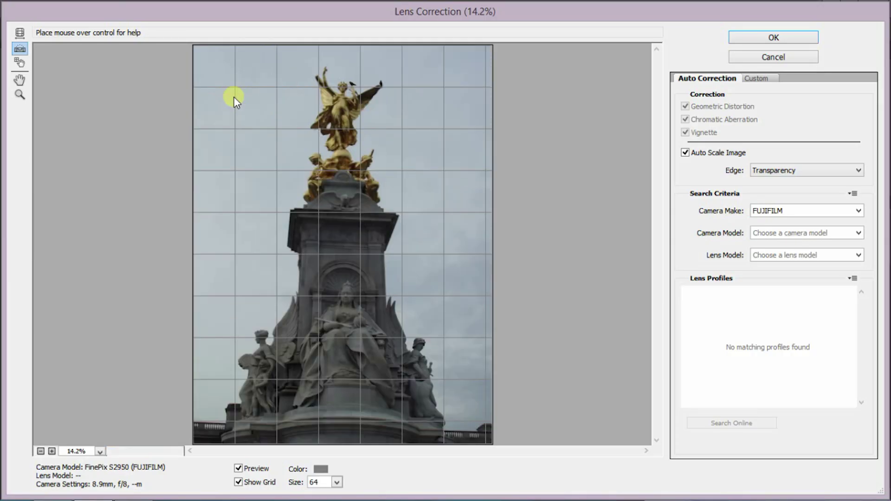
Step: Choose the FinePix S2950 camera and the Fujinon 18x Optical Lens profile, and compare the image with and without the correction
click(775, 234)
click(782, 285)
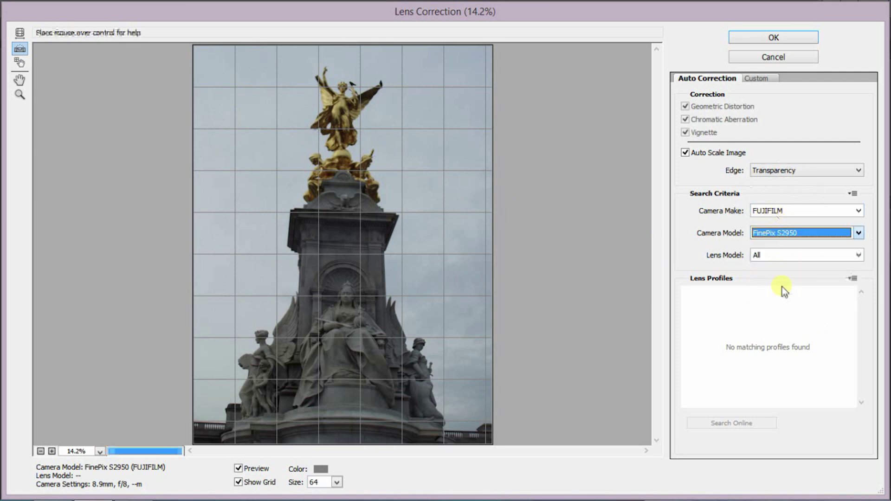
click(784, 254)
click(775, 321)
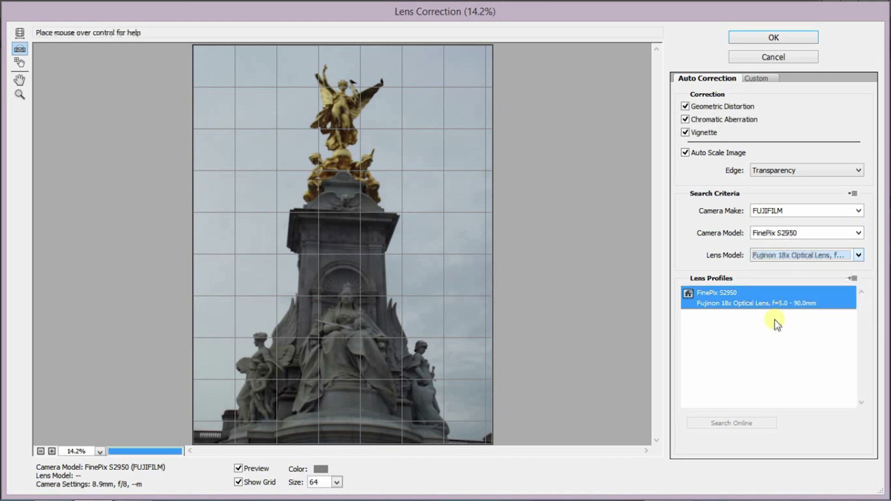
click(239, 469)
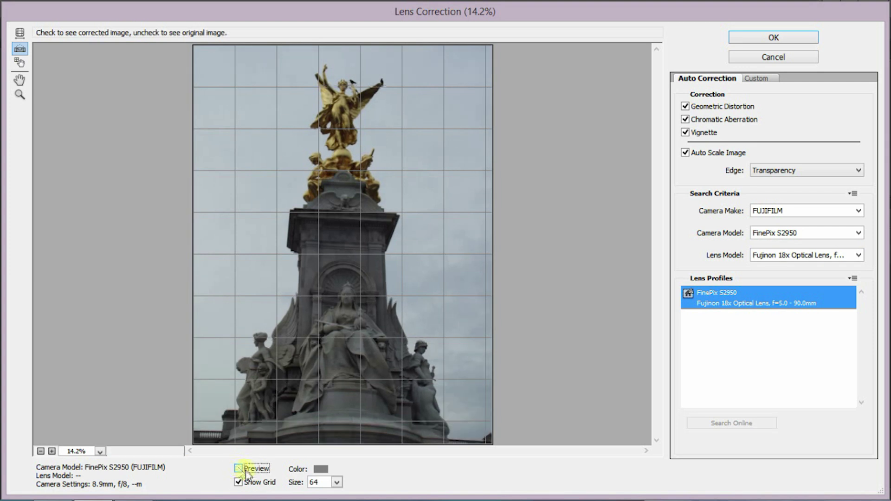
click(238, 470)
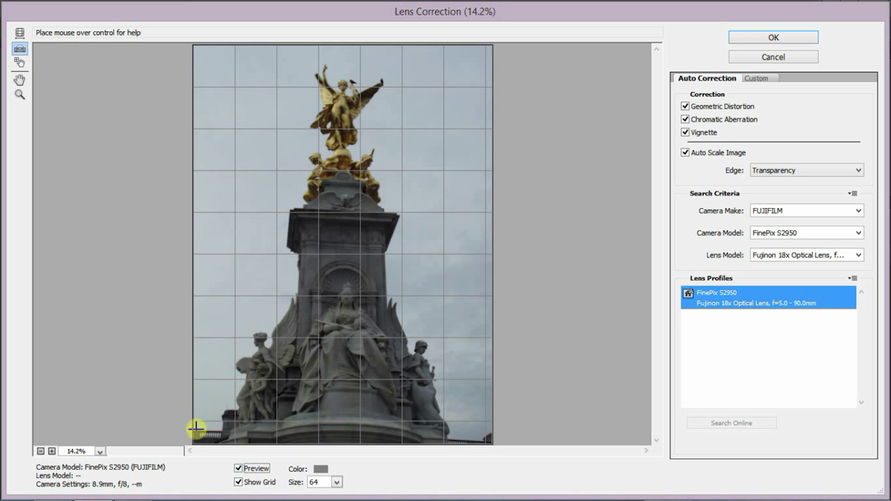
Step: Straighten the photo along the monument's base, shift the alignment grid slightly to check it, and apply the lens correction
drag(265, 432, 479, 441)
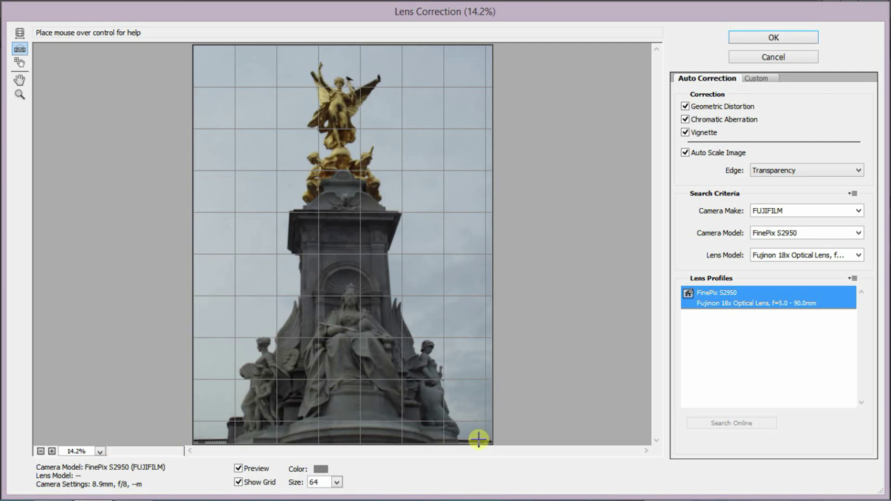
click(19, 62)
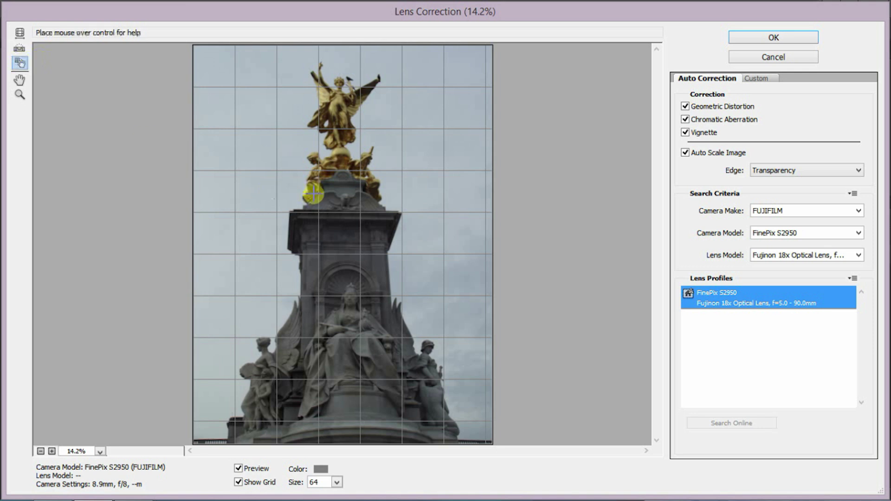
drag(313, 194, 314, 195)
drag(313, 194, 315, 197)
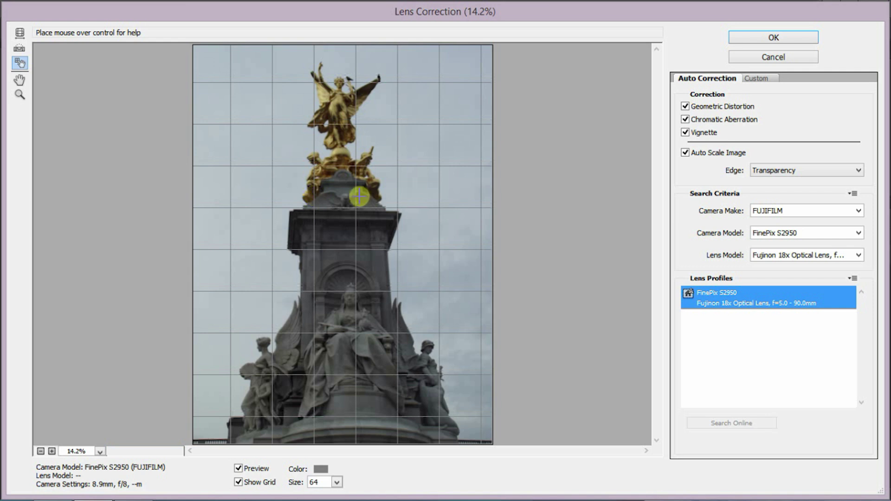
click(749, 39)
click(749, 39)
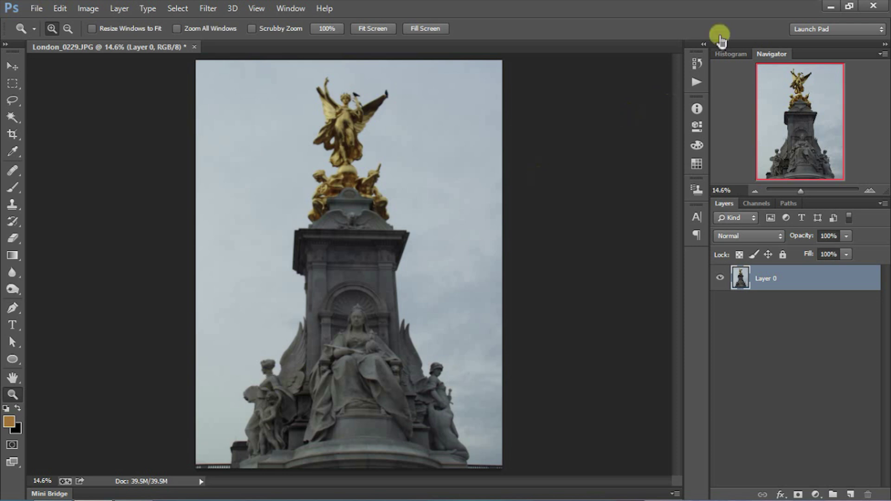
Step: Minimise Photoshop and open the Adobe Lens Profiler folder within Personal Projects of the Creative Cloud Files in File Explorer
click(830, 6)
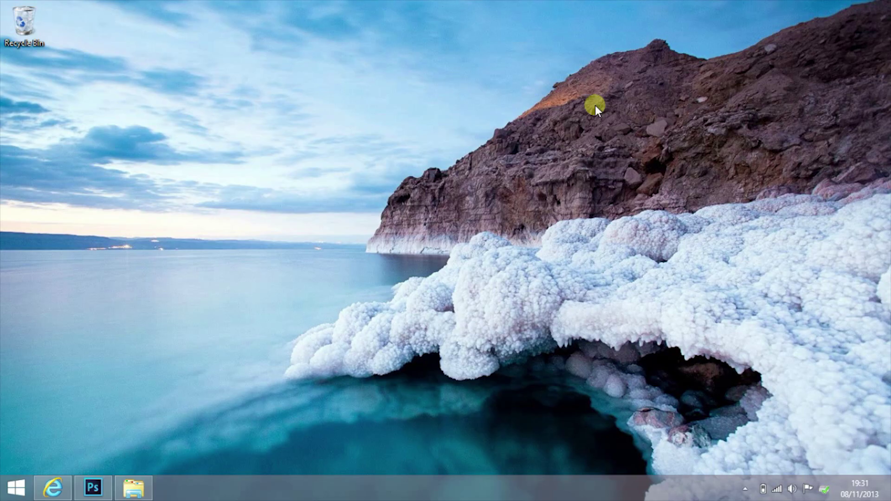
key(super+x)
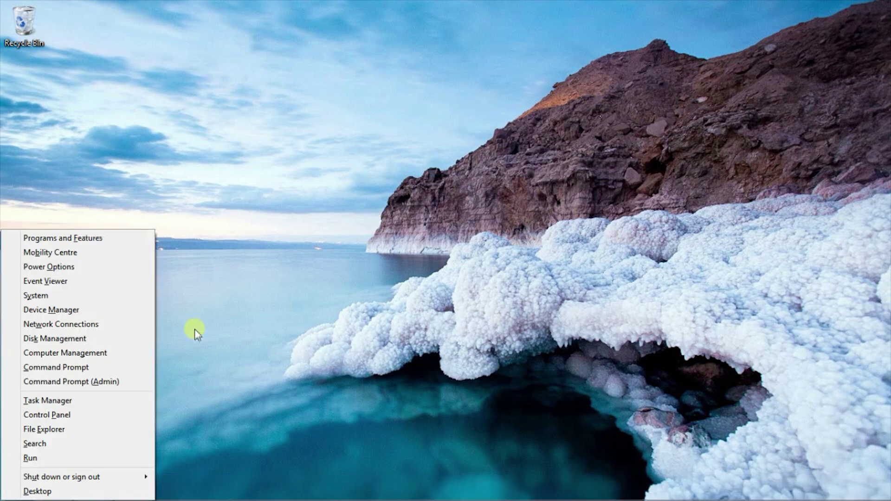
click(62, 434)
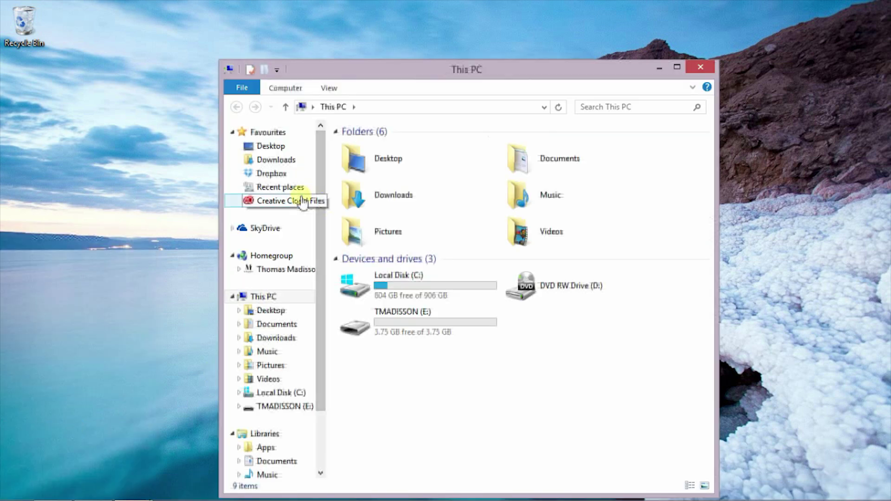
click(301, 202)
double_click(521, 158)
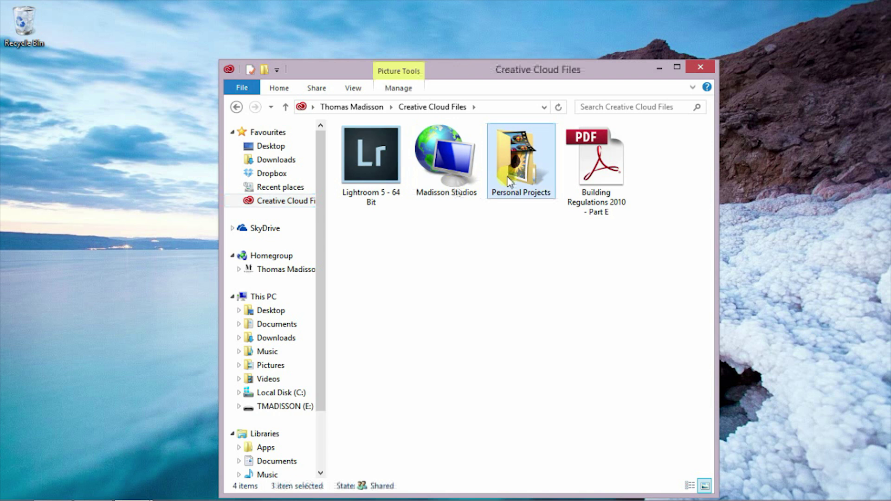
double_click(379, 168)
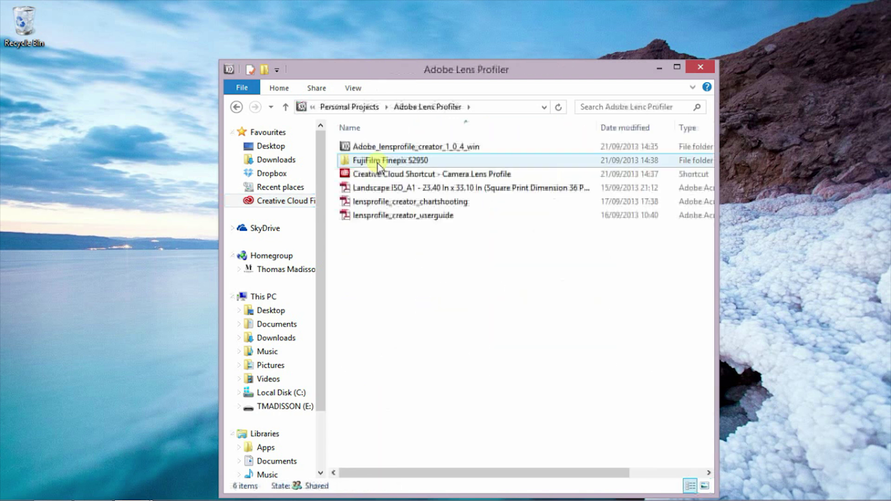
Step: Launch Adobe Lens Profile Creator from the Adobe Lens Profile Creator 1.0.4 folder inside Adobe_lensprofile_creator_1_0_4_win
double_click(384, 147)
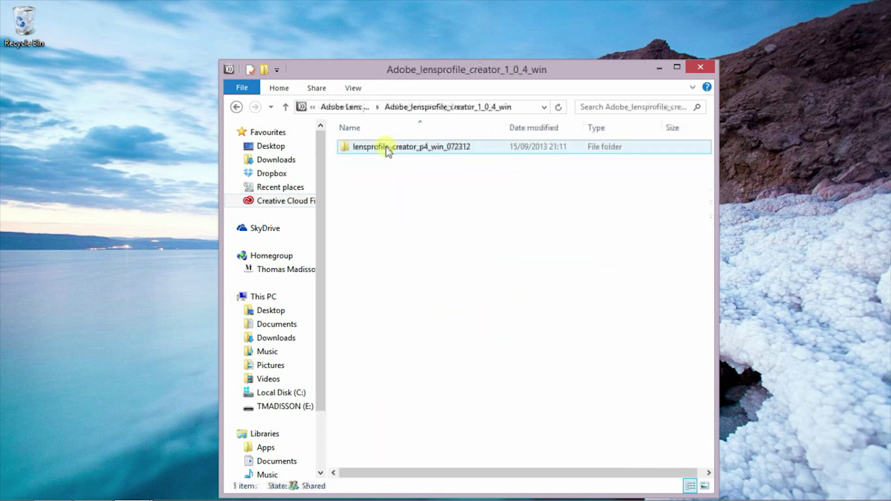
click(387, 147)
click(387, 149)
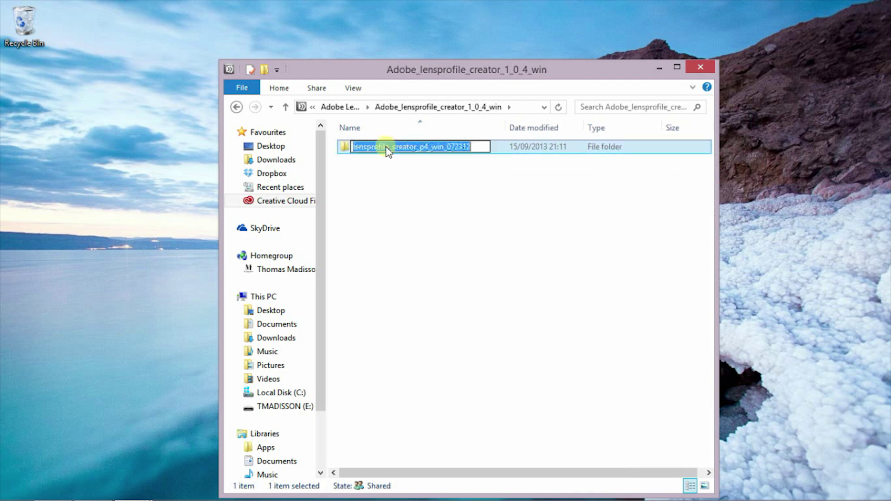
click(348, 148)
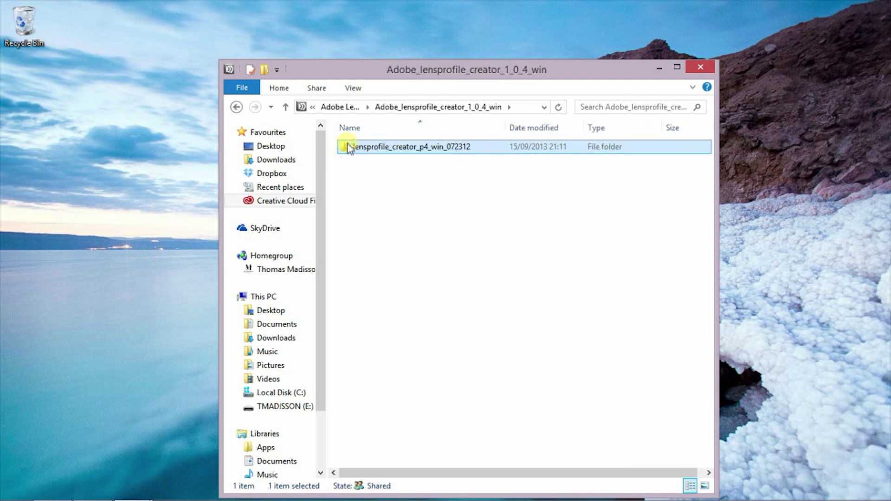
double_click(348, 147)
double_click(347, 147)
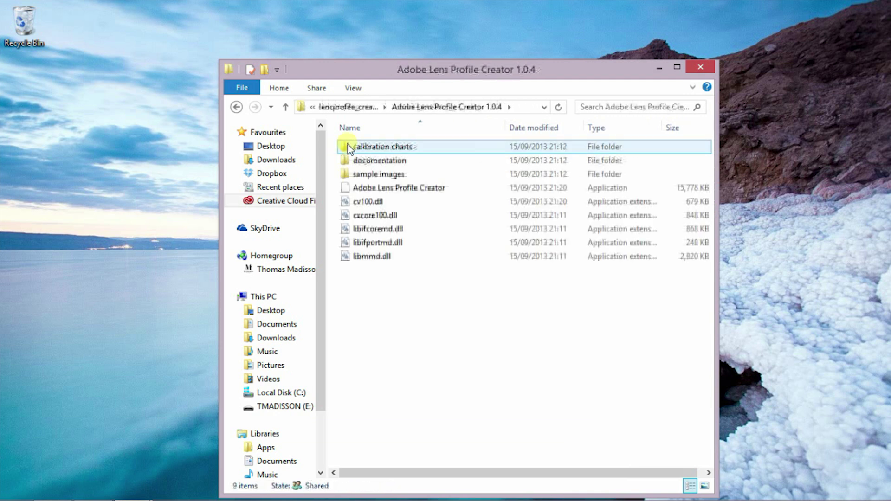
double_click(349, 189)
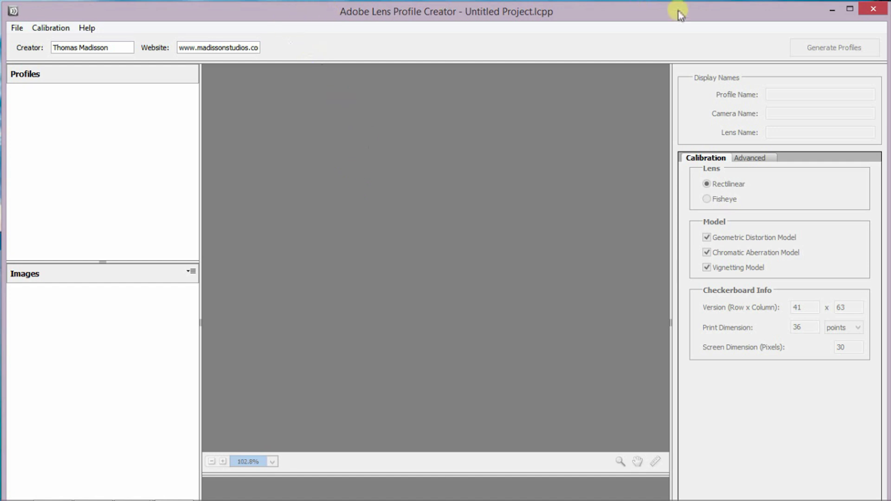
Step: Create a new lens profile project
click(39, 23)
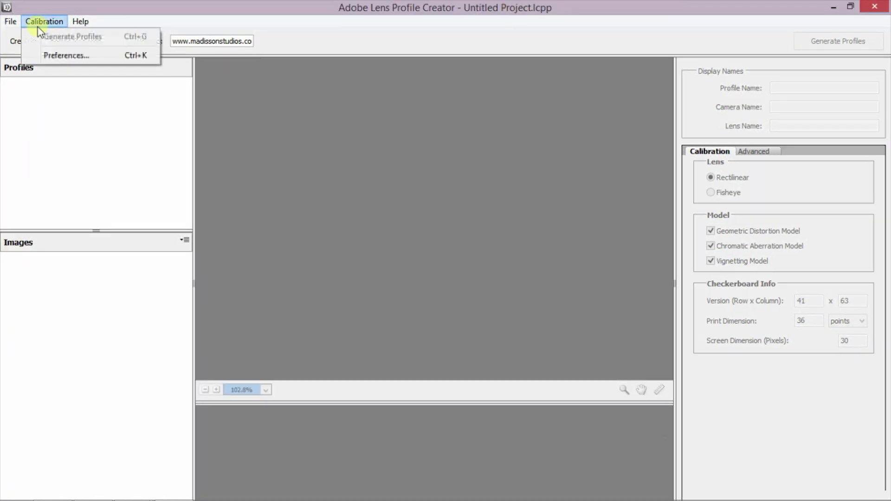
mouse_move(11, 22)
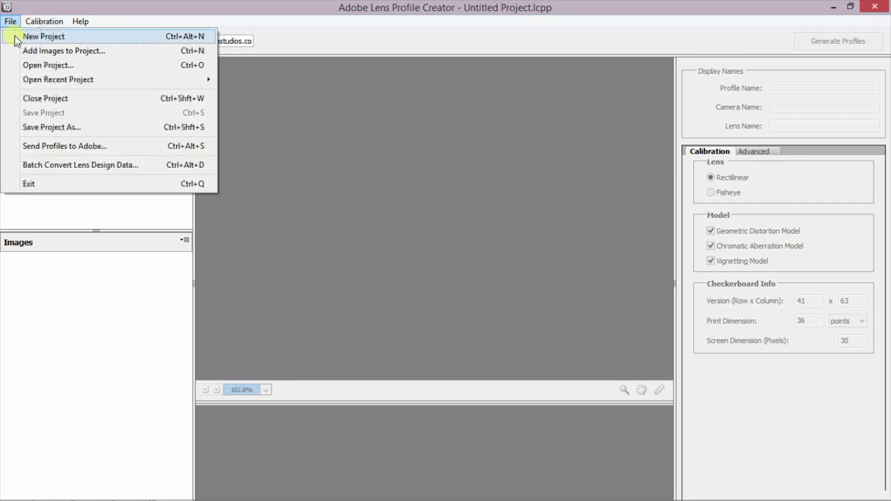
click(44, 37)
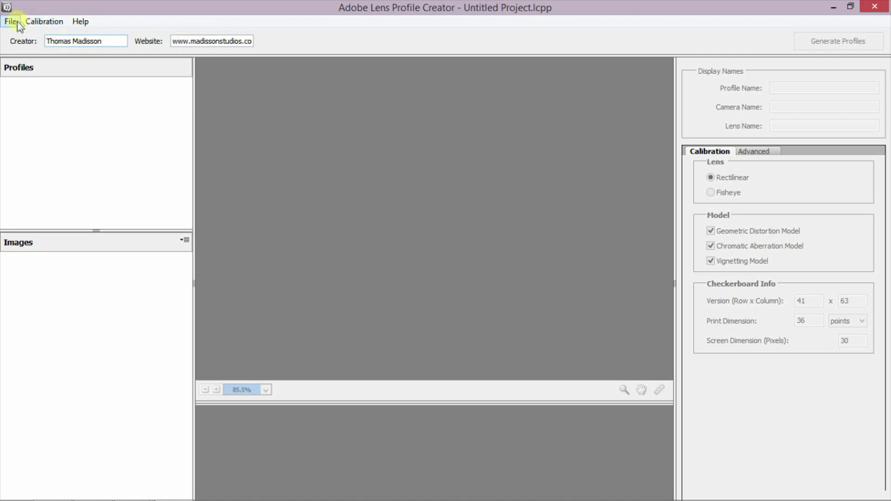
Step: Add all seven Fujinon 18x Adobe Camera Calibration JPEG images to the project
click(10, 22)
click(24, 51)
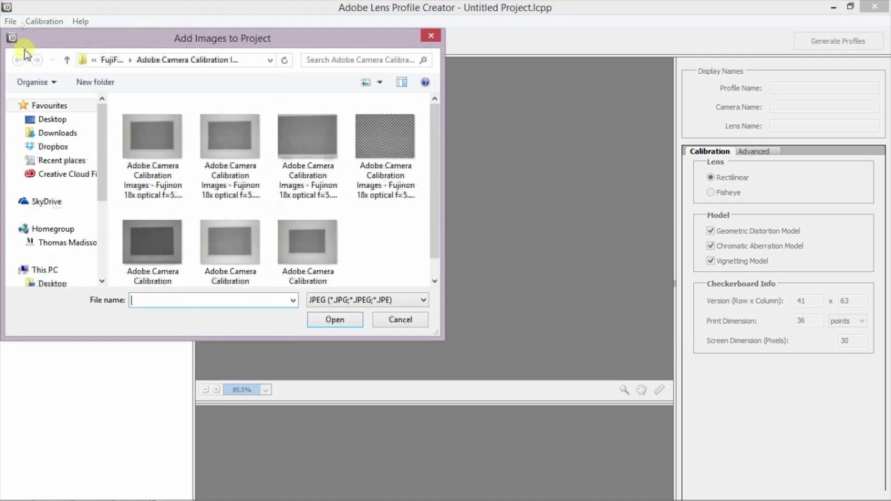
click(124, 115)
shift+click(286, 241)
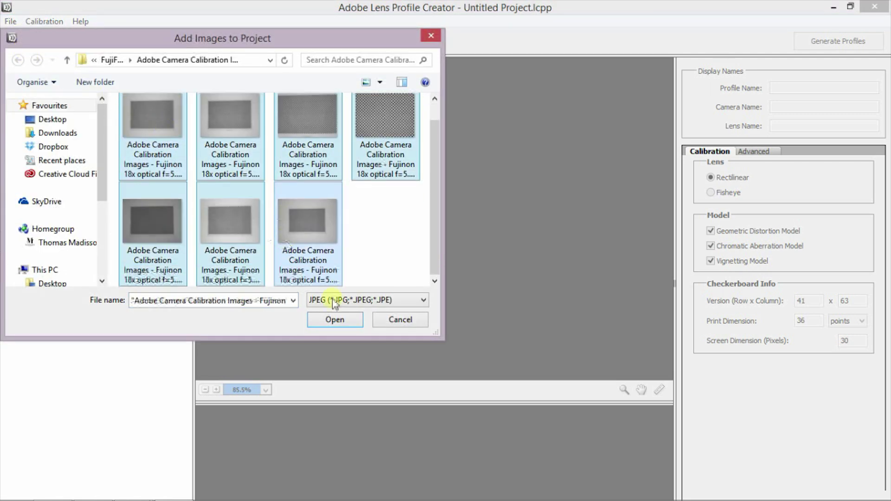
click(346, 325)
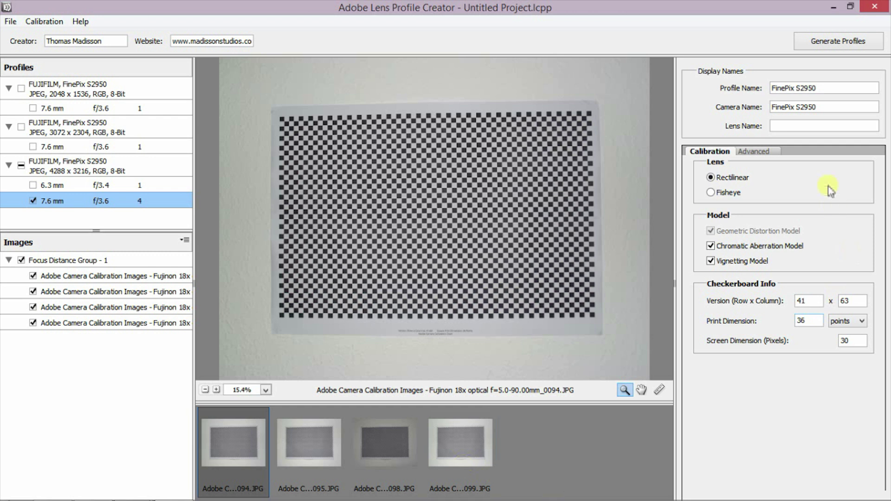
Step: Name the lens of the FinePix S2950 profile "18x Optical Zoom - Standard Lens"
click(795, 127)
text(18x Op)
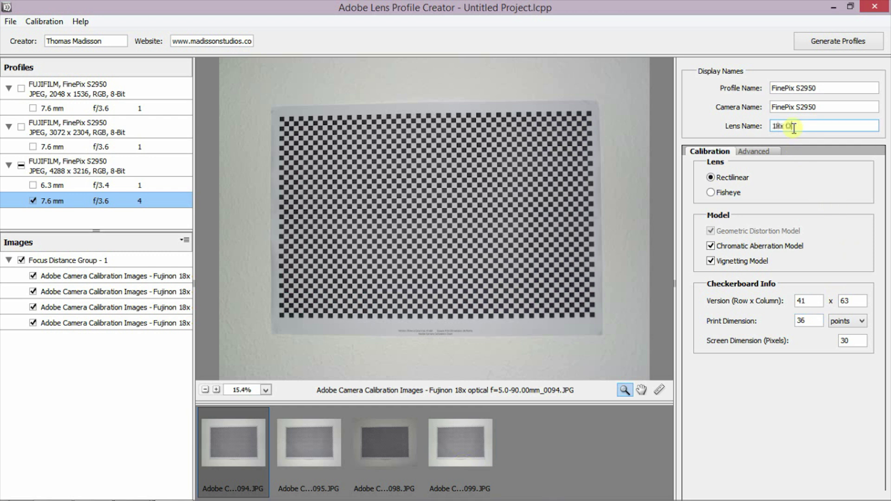
text(tical Zoom - Standard lens)
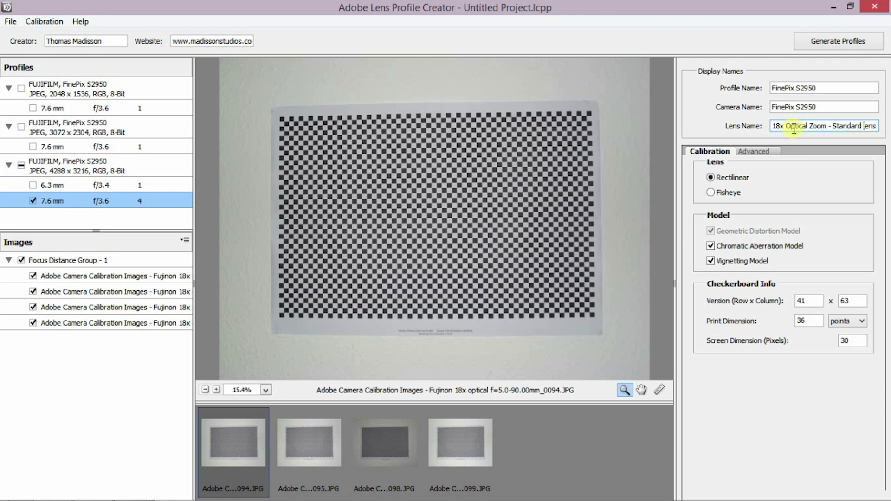
text(L)
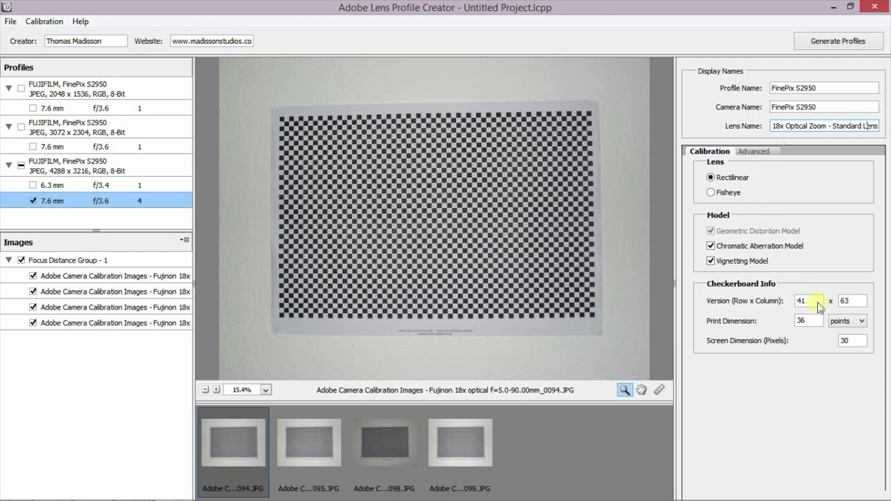
Step: Check the checkerboard row, column and print dimension settings against the caption printed below the chart in the first calibration image
click(802, 302)
double_click(846, 301)
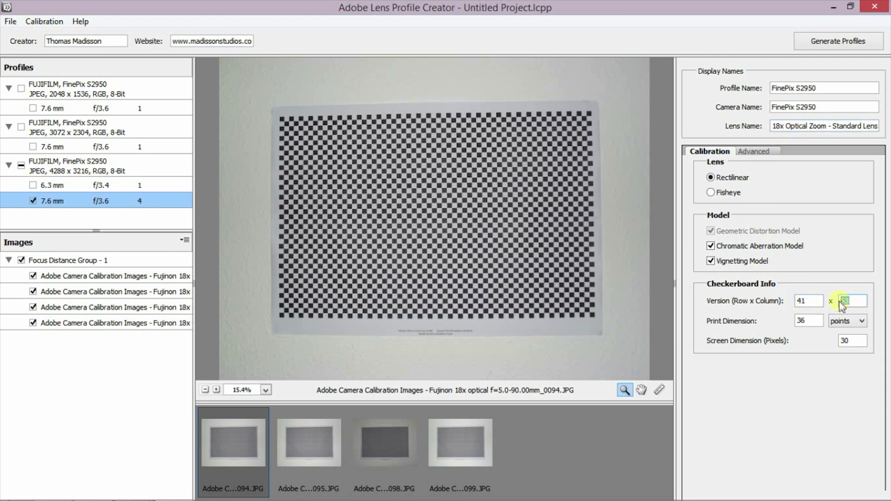
double_click(802, 321)
click(406, 330)
click(460, 308)
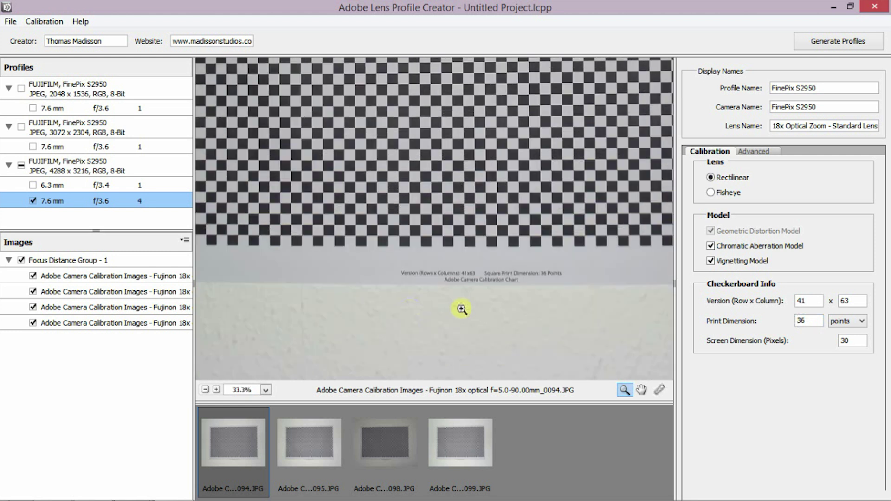
Step: Measure the width of a bottom-row black square in the calibration image and use 49 pixels as the screen dimension
click(505, 289)
drag(341, 188, 563, 265)
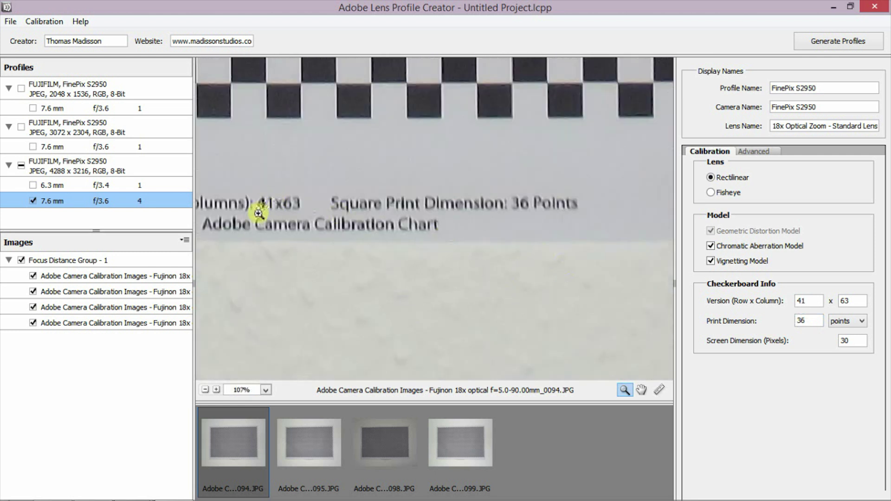
click(292, 209)
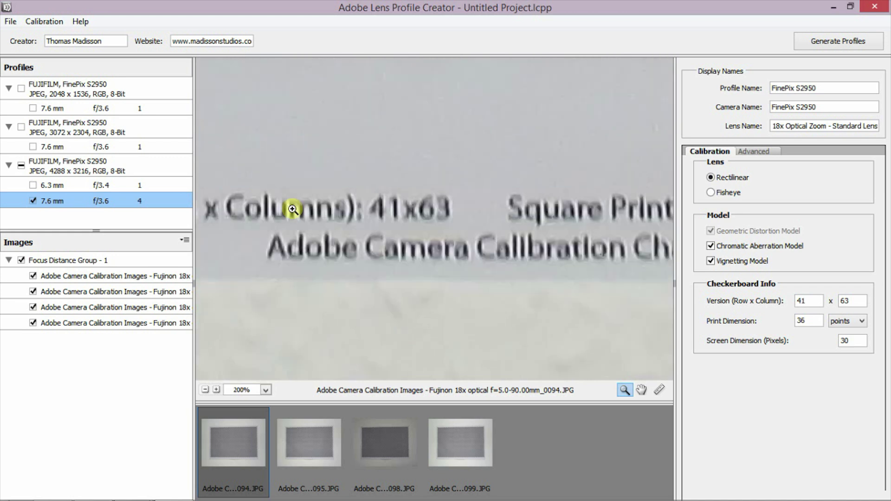
alt+click(306, 216)
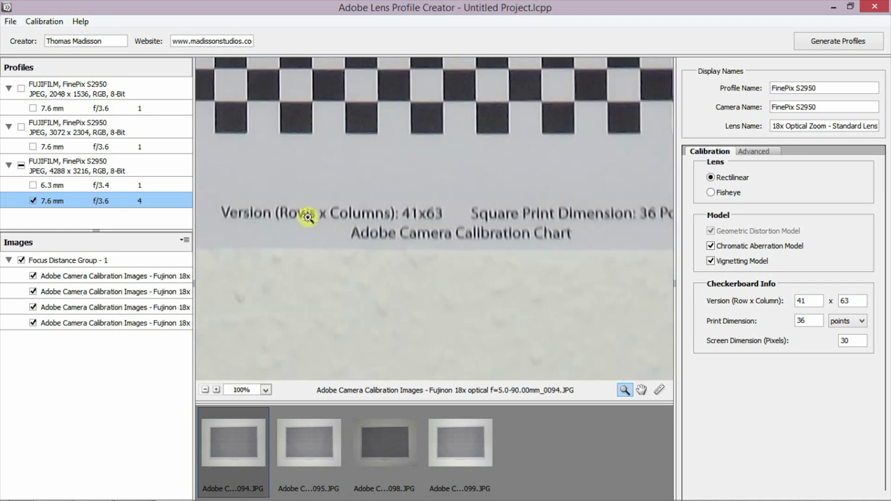
alt+click(304, 219)
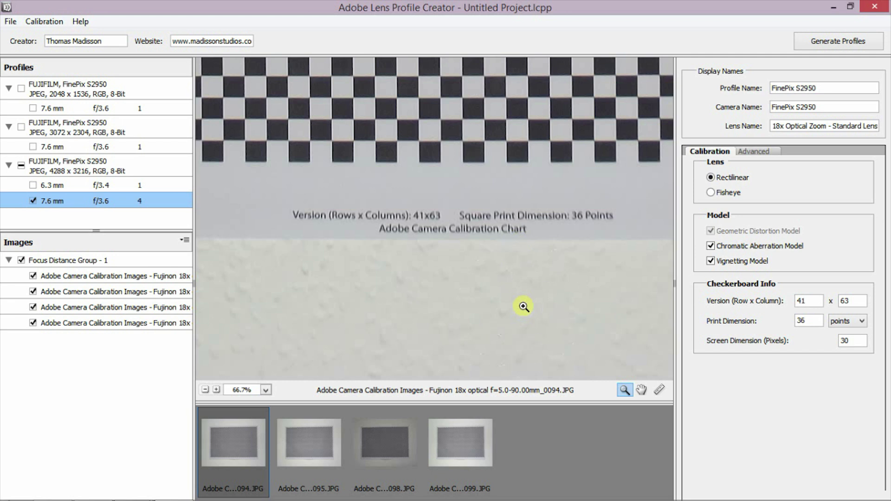
click(659, 390)
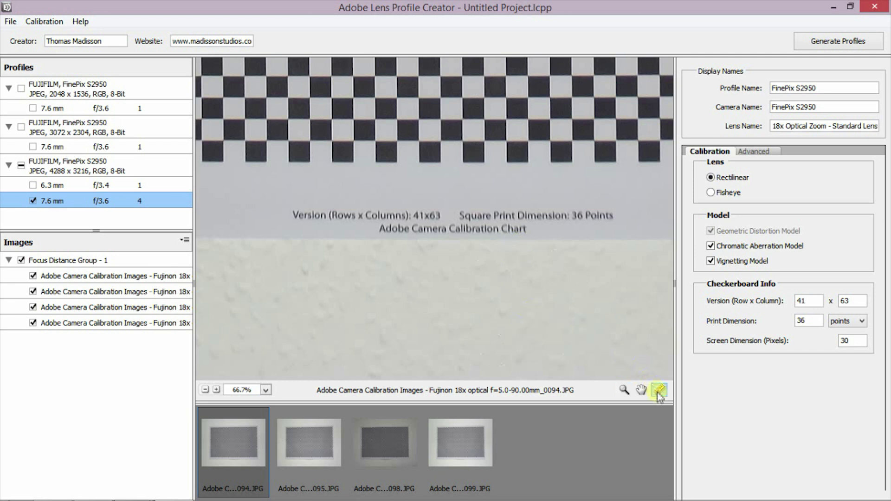
click(573, 165)
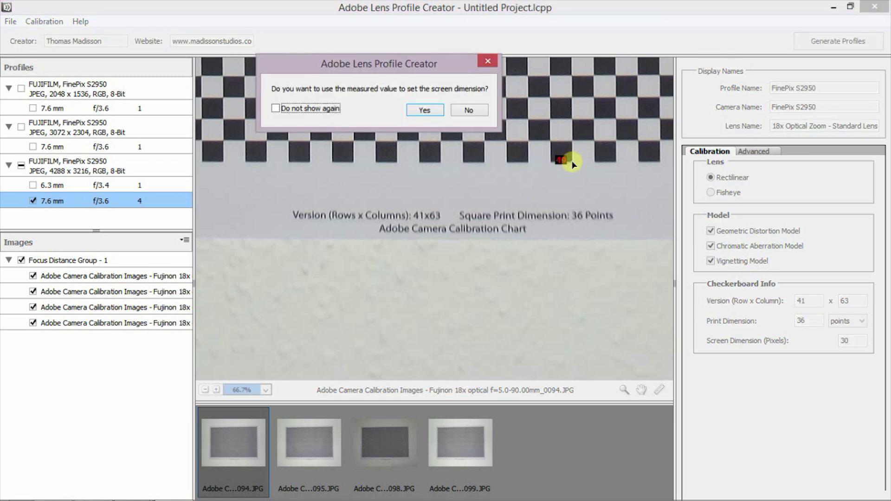
click(411, 112)
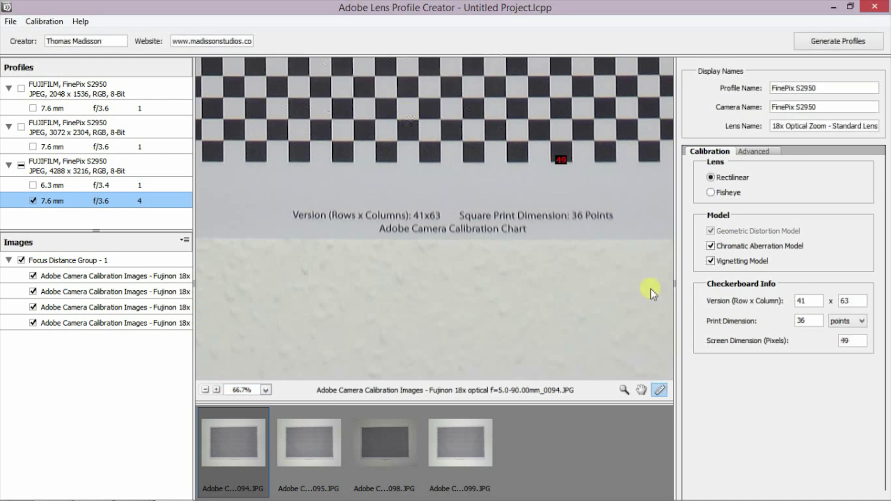
double_click(846, 341)
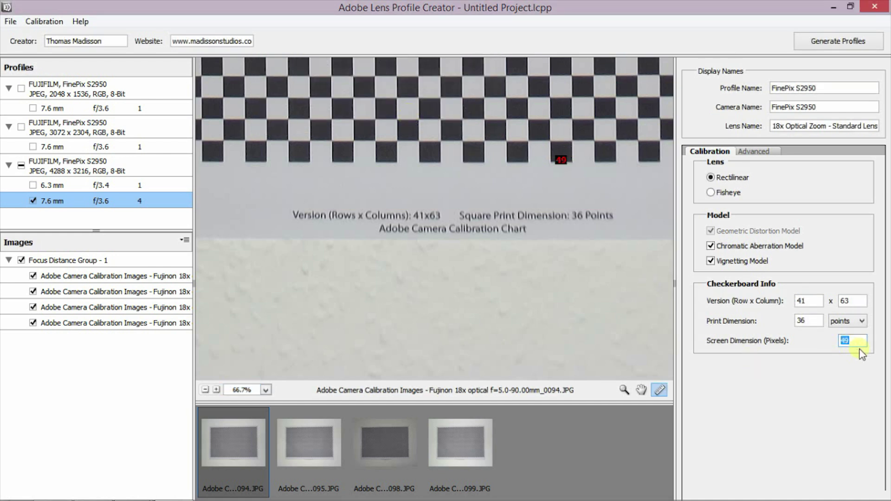
click(538, 279)
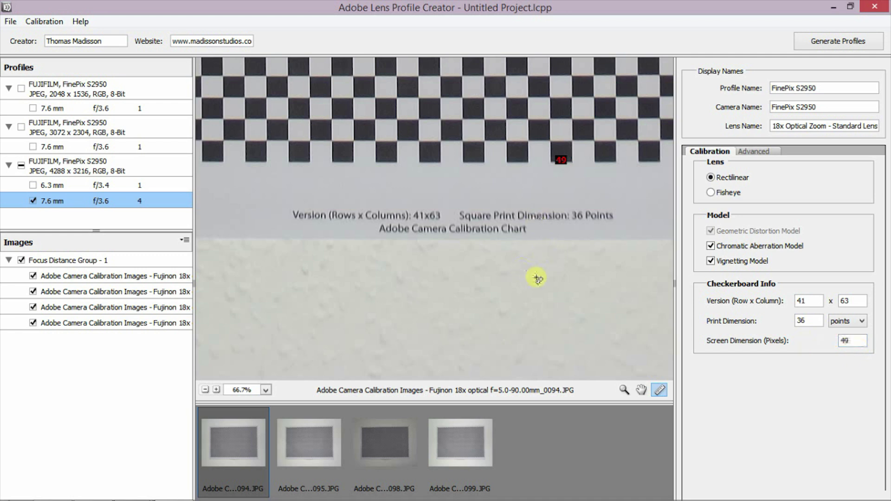
Step: Generate the lens profile and save it as "FinePix S2950 - Tutorial Example" in the LensProfiles 1.0 folder
scroll(538, 278, down, 5)
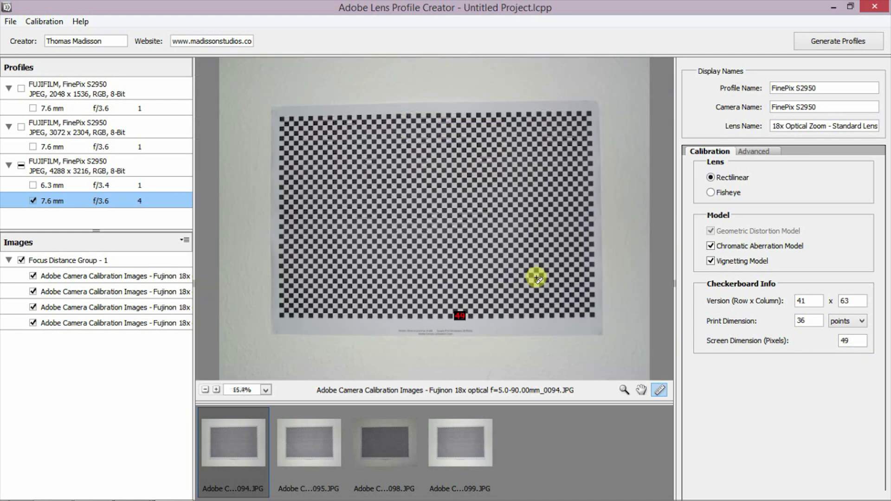
click(854, 41)
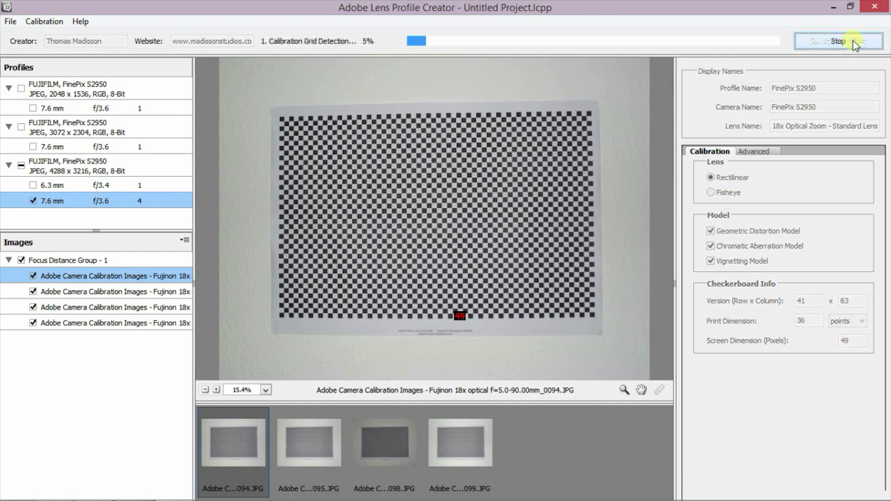
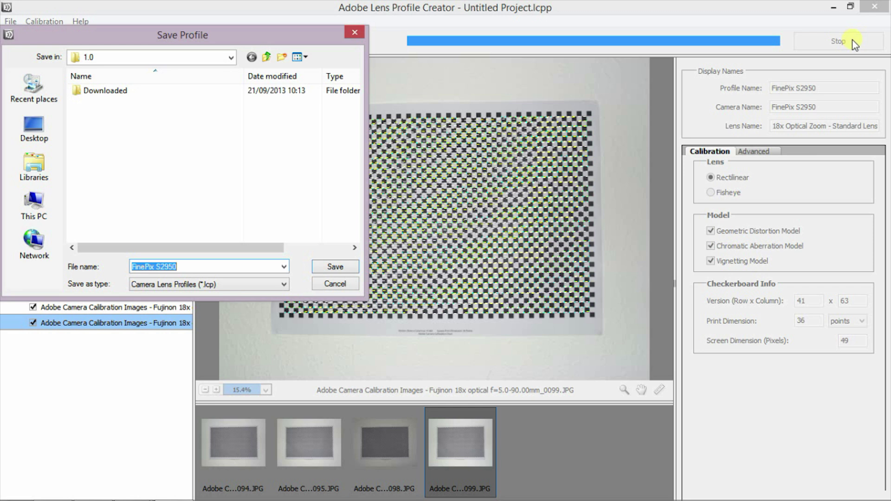
click(231, 59)
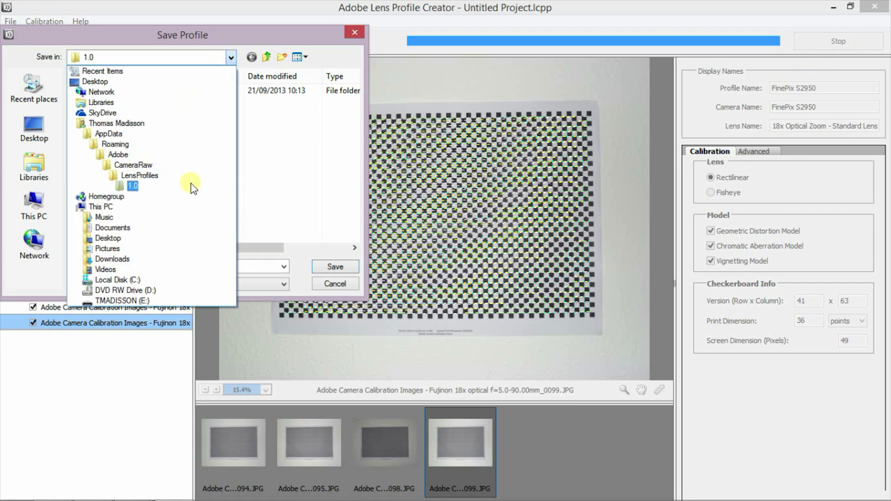
click(271, 246)
click(244, 266)
click(246, 267)
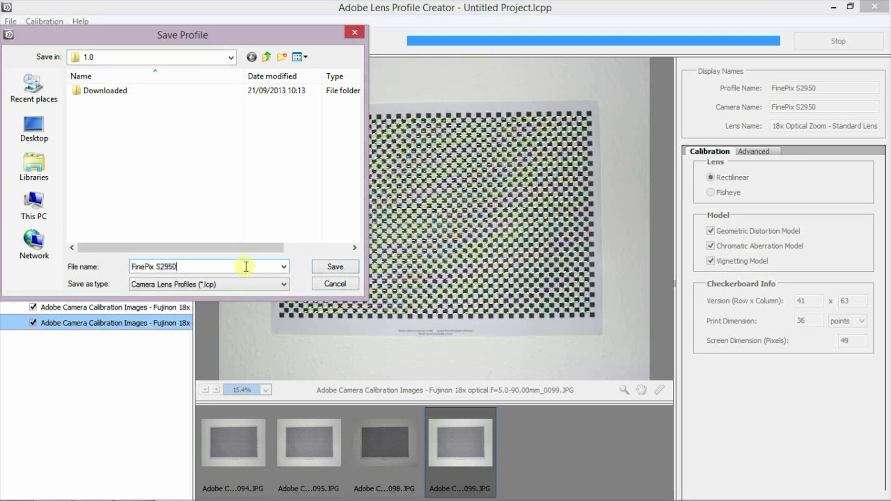
text(- Turtr)
key(BackSpace)
text(orial Example)
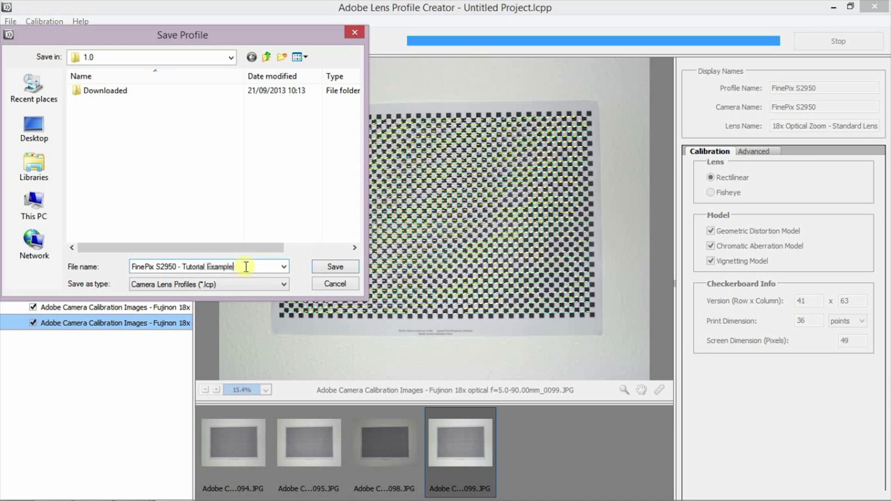
key(Return)
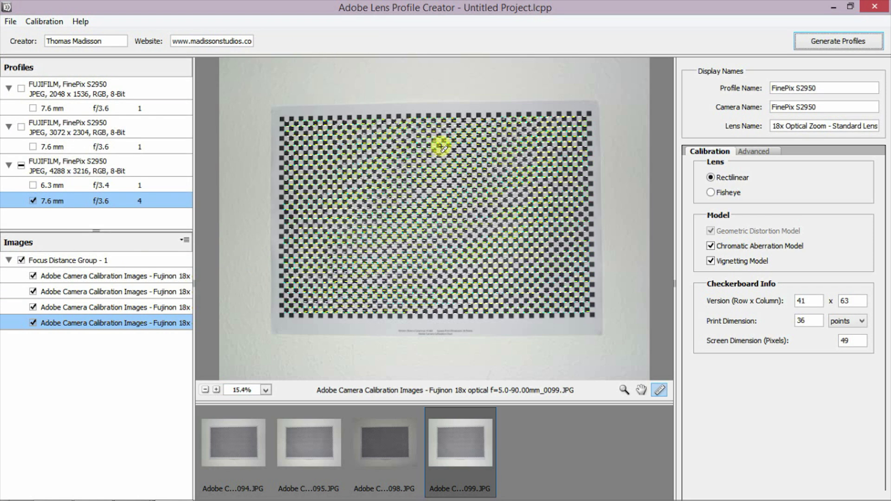
Step: Minimize Lens Profile Creator, close the file explorer window and switch to Photoshop
click(835, 7)
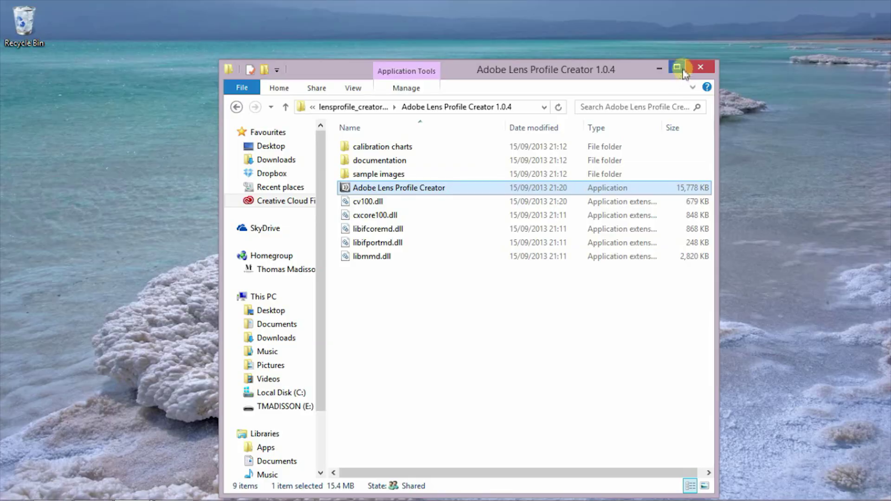
click(695, 71)
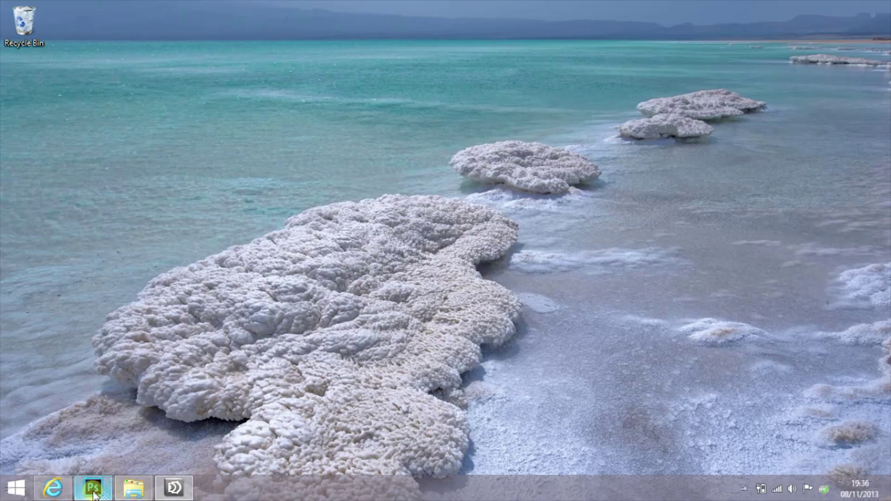
click(93, 492)
Step: Look for the new lens profile under the FUJIFILM FinePix S2950 camera model in Lens Correction, and leave without applying a correction
click(207, 8)
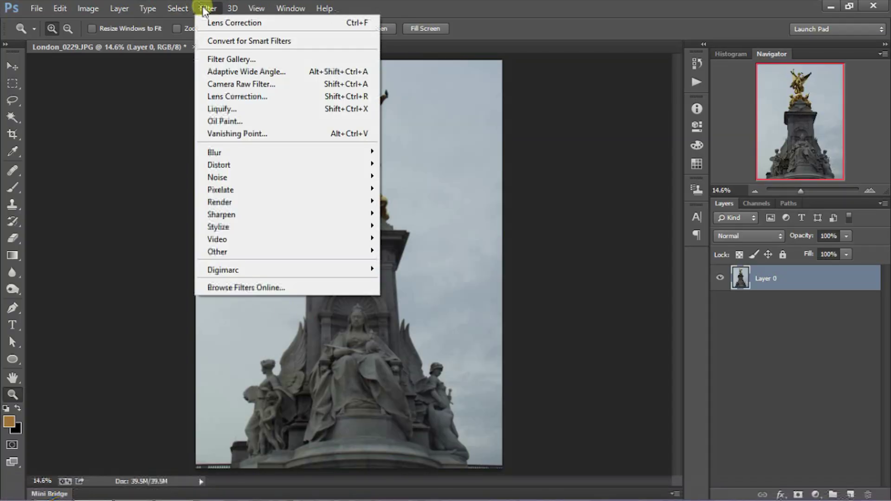
click(217, 96)
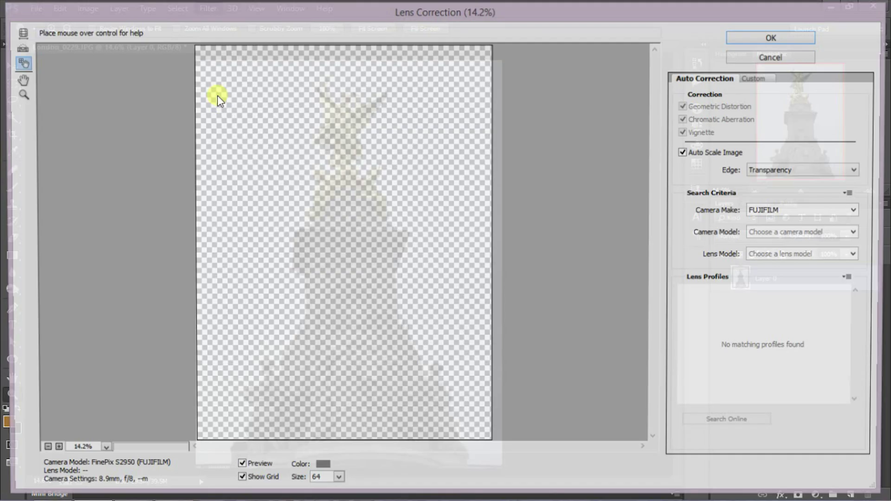
click(764, 234)
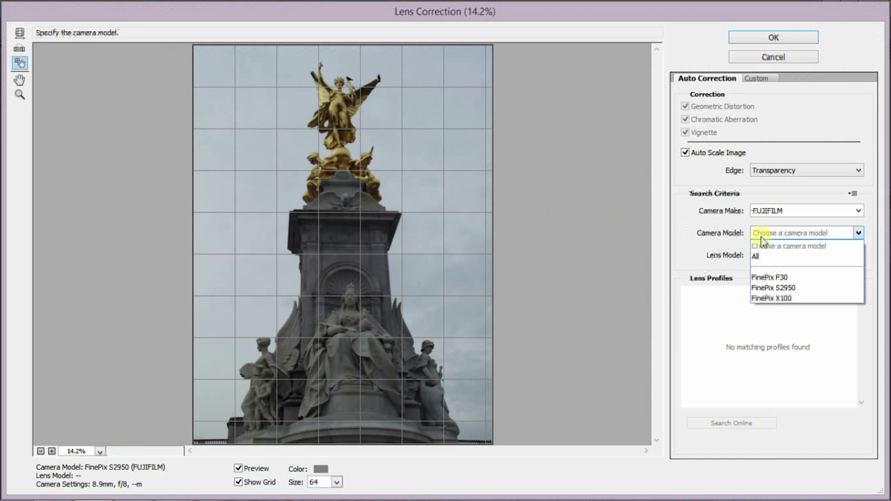
click(774, 288)
click(783, 255)
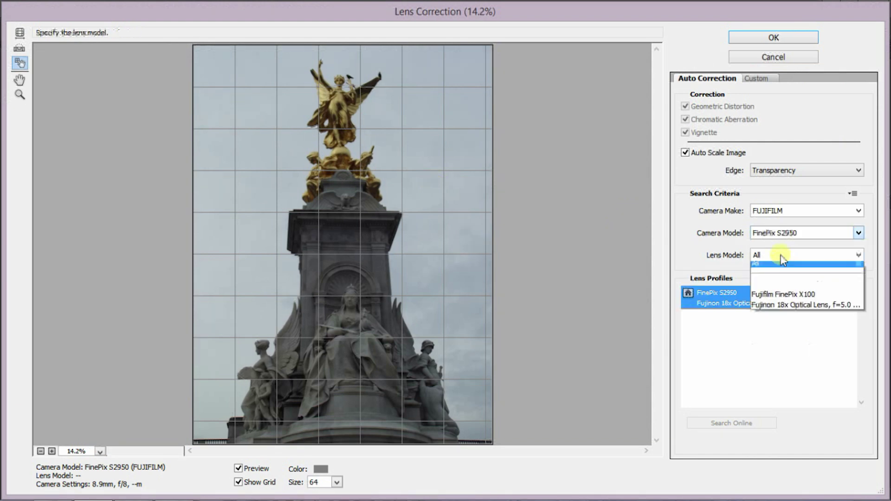
click(762, 320)
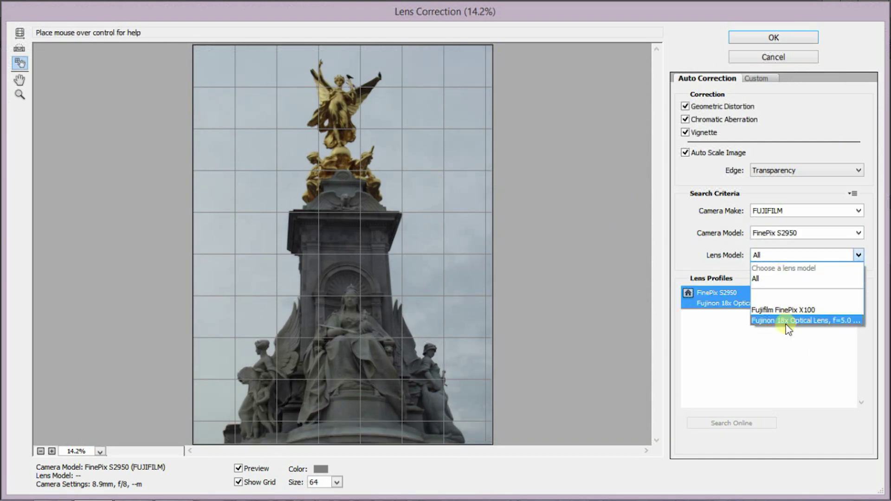
click(697, 232)
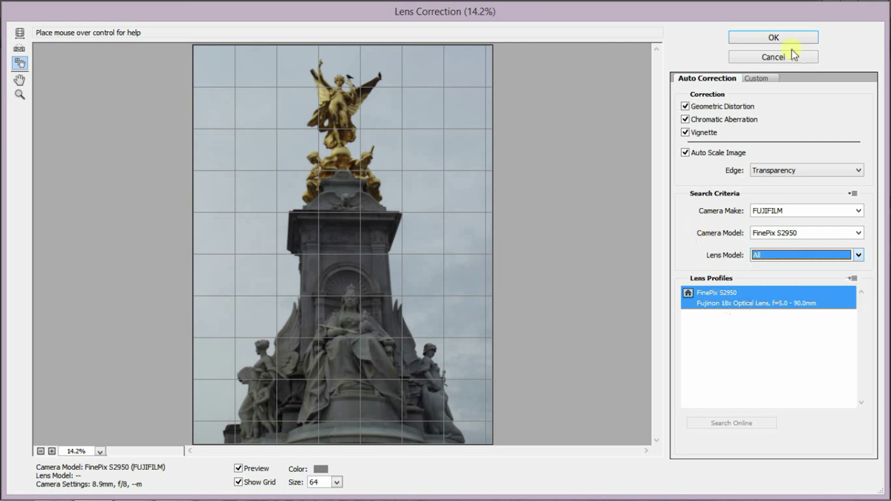
click(788, 52)
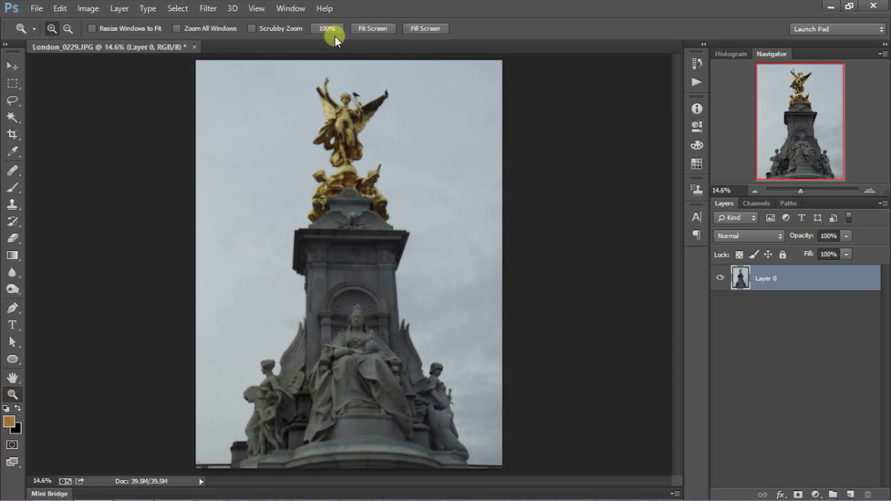
Step: Close London_0229.JPG without saving its changes and restart Photoshop
click(195, 47)
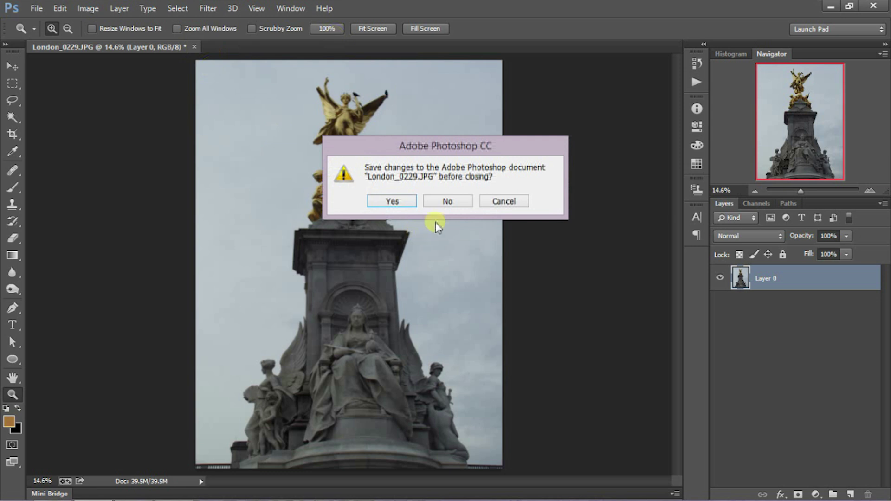
click(448, 203)
click(873, 7)
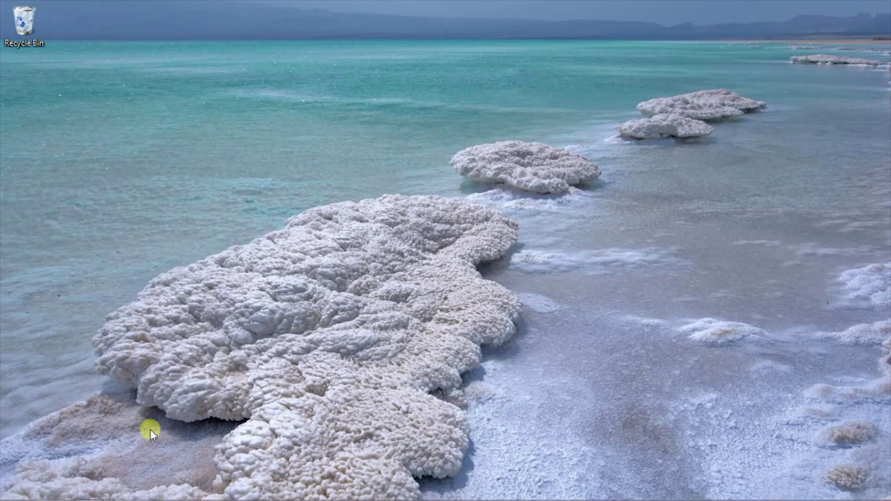
key(super)
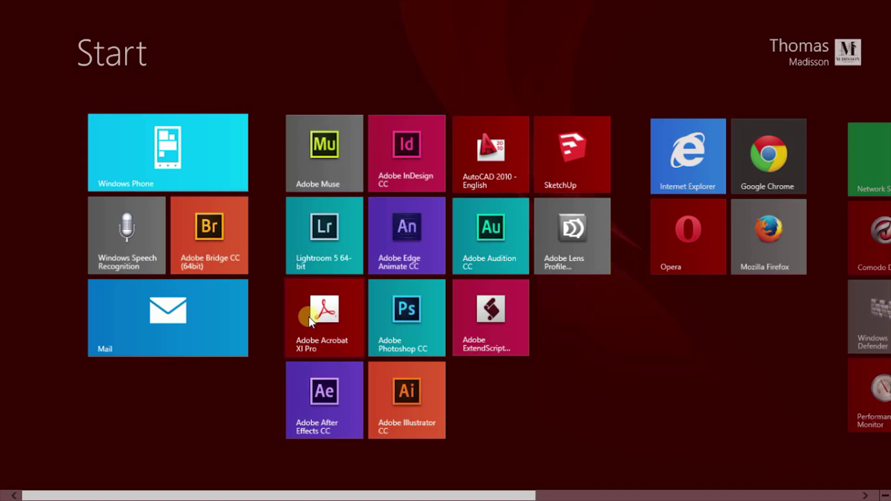
click(377, 292)
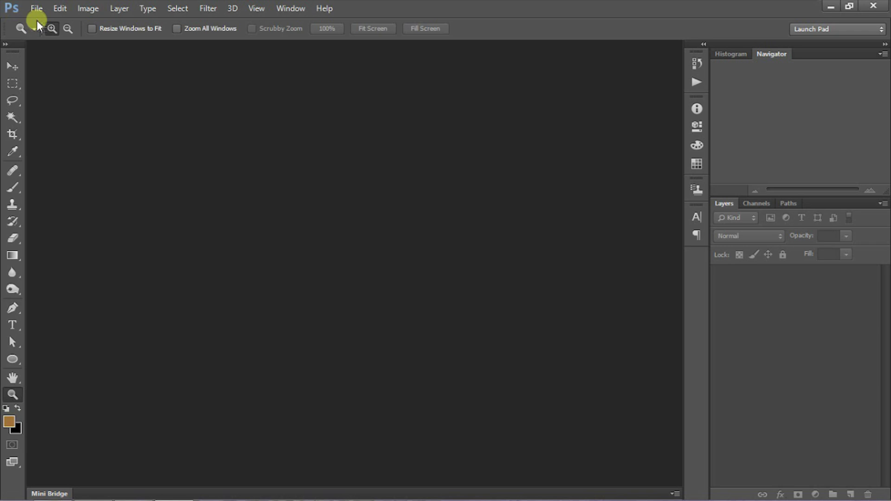
Step: Reopen the recent photo London_0229.JPG
click(36, 9)
mouse_move(110, 100)
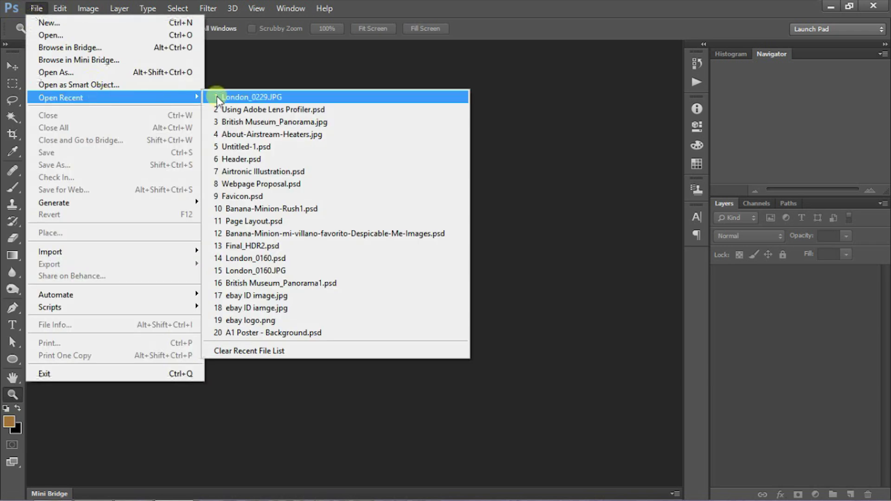
click(252, 95)
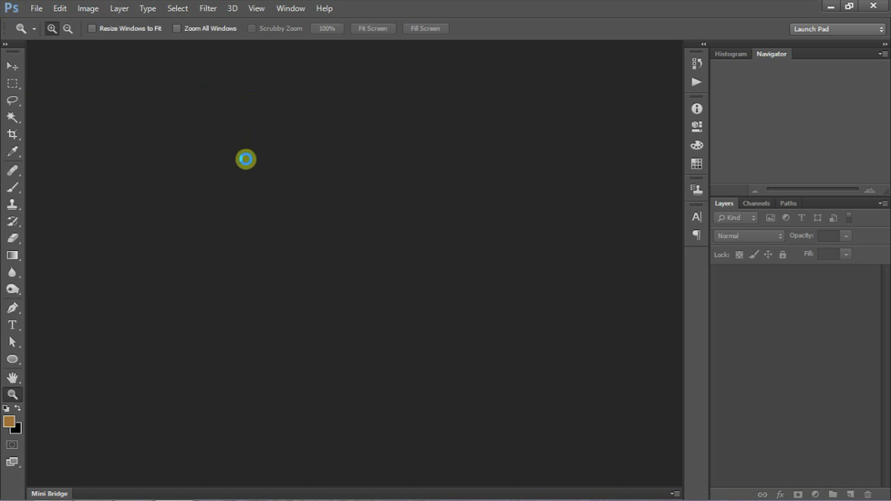
Step: Start the Lens Correction filter on the photo and set the camera model to FinePix S2950
click(208, 8)
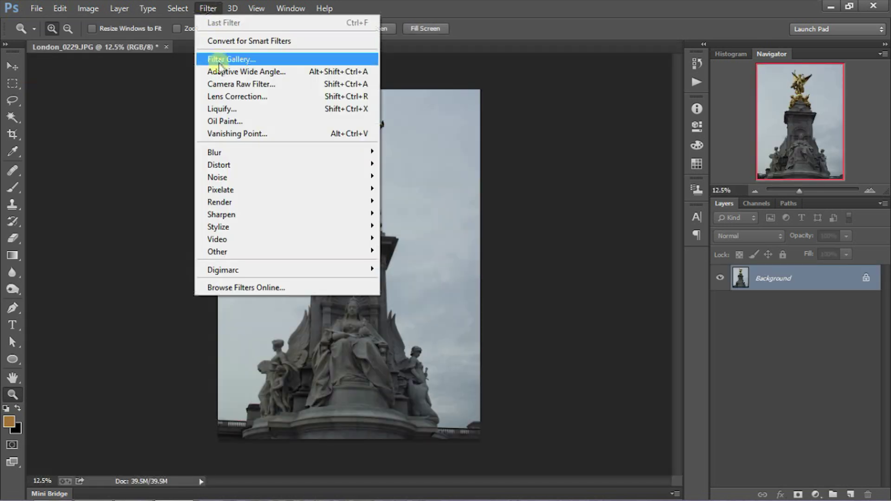
click(221, 97)
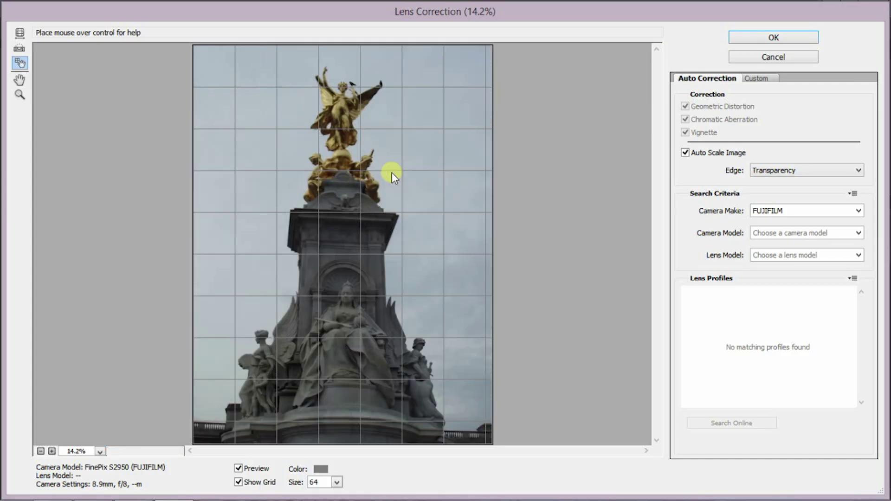
click(766, 235)
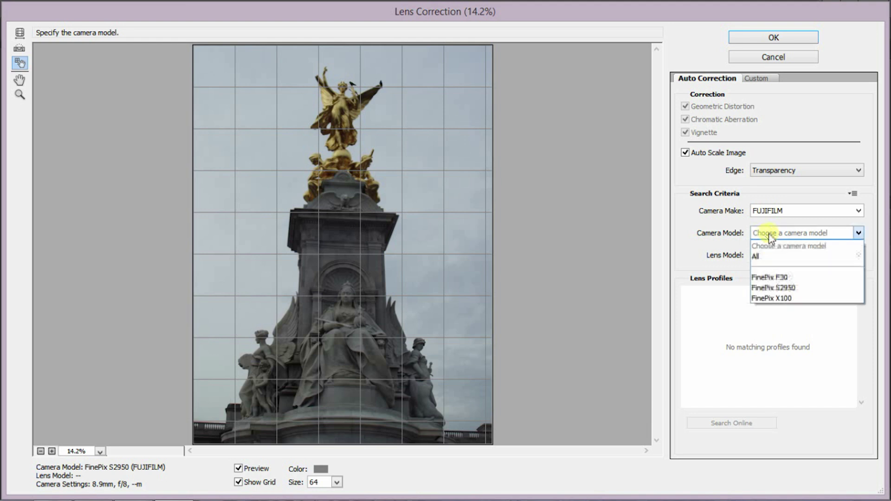
click(779, 289)
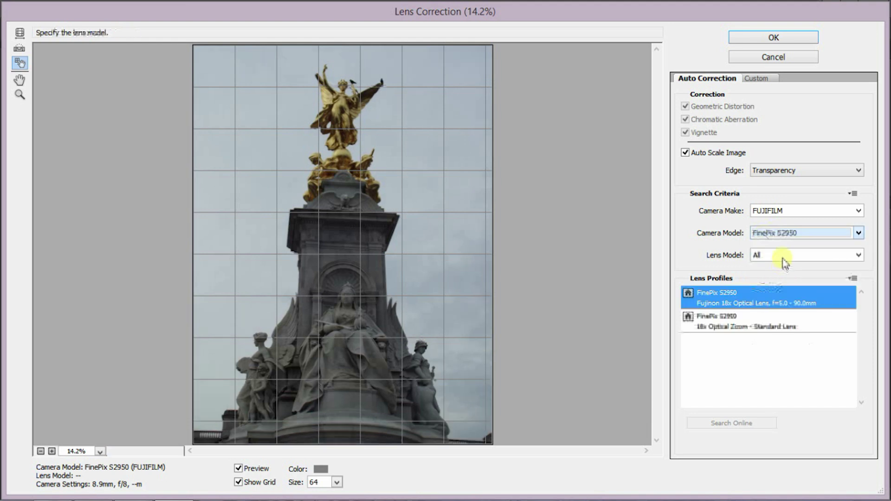
Step: Select the 18x Optical Zoom - Standard Lens profile and restrict the lens model to that same lens
click(737, 330)
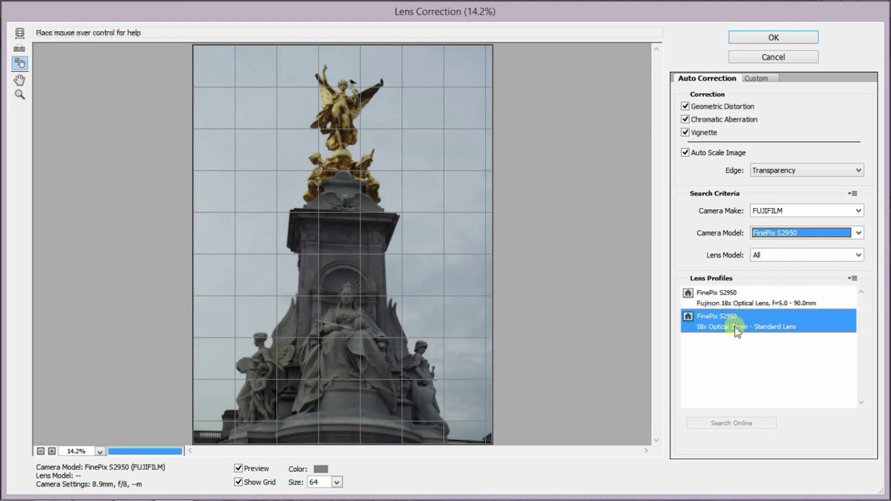
click(781, 258)
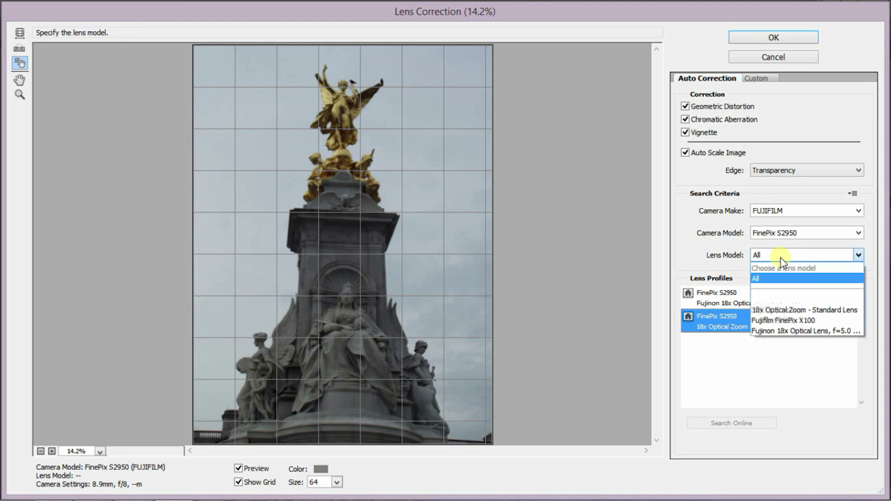
click(787, 310)
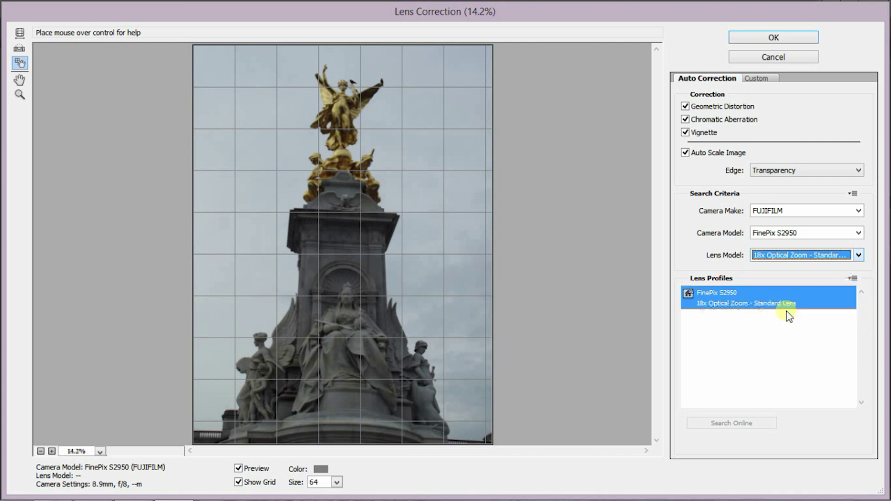
Step: With camera model FinePix S2950, set the lens model to All and select the 18x Optical Zoom - Standard Lens profile
click(784, 237)
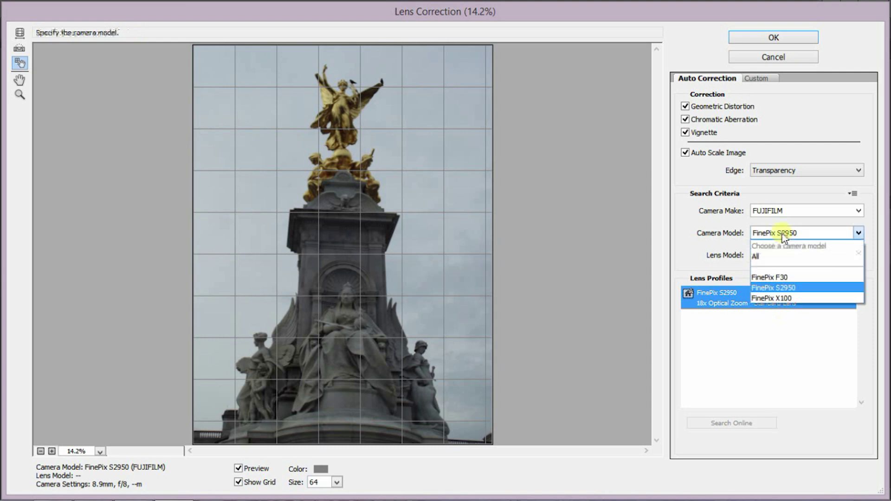
click(788, 288)
click(790, 256)
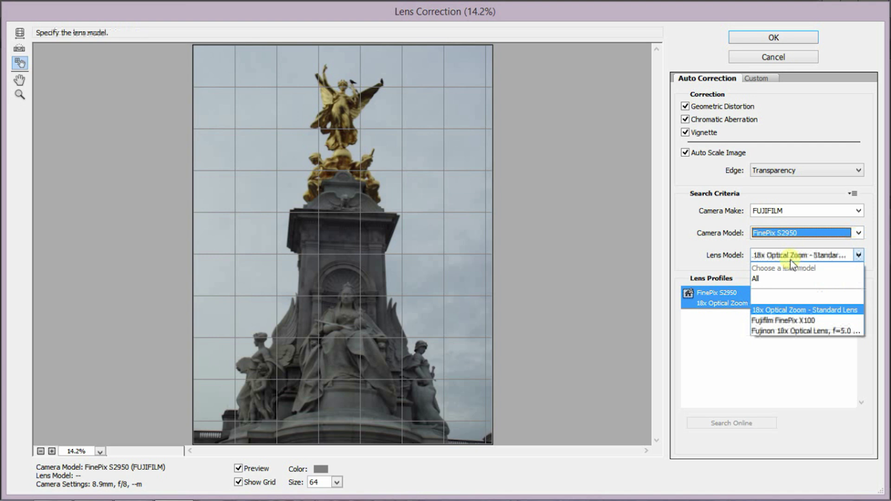
click(785, 280)
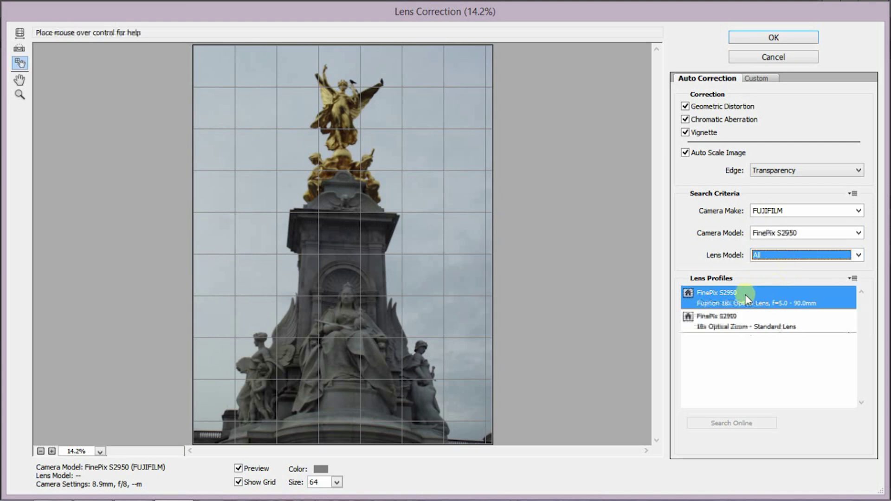
click(747, 320)
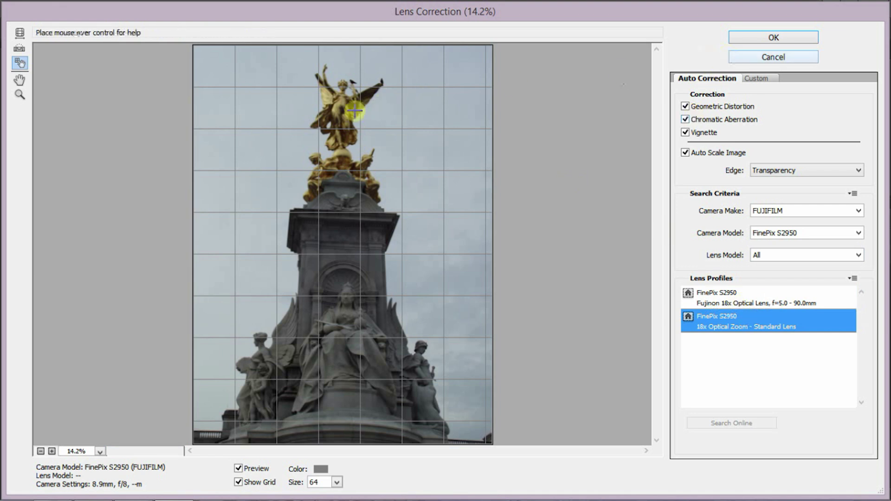
Step: Straighten the photo with a nearly horizontal line across the monument's base and apply the lens correction
click(20, 51)
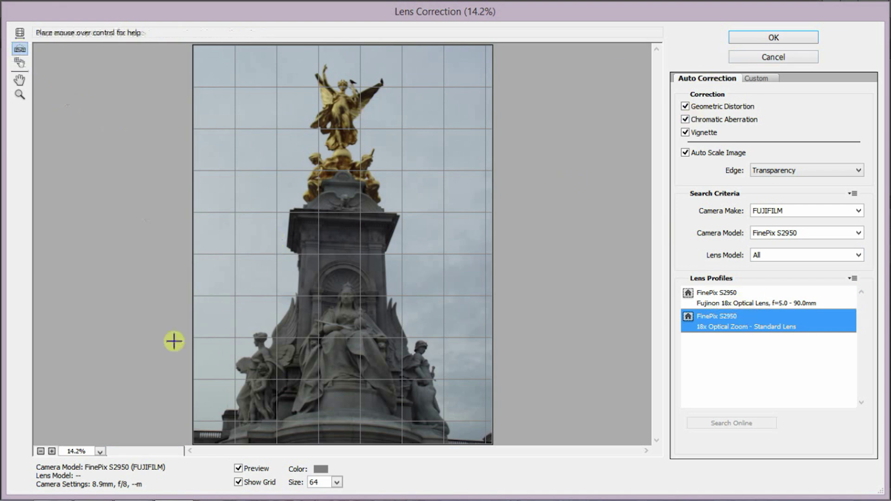
drag(194, 430, 483, 438)
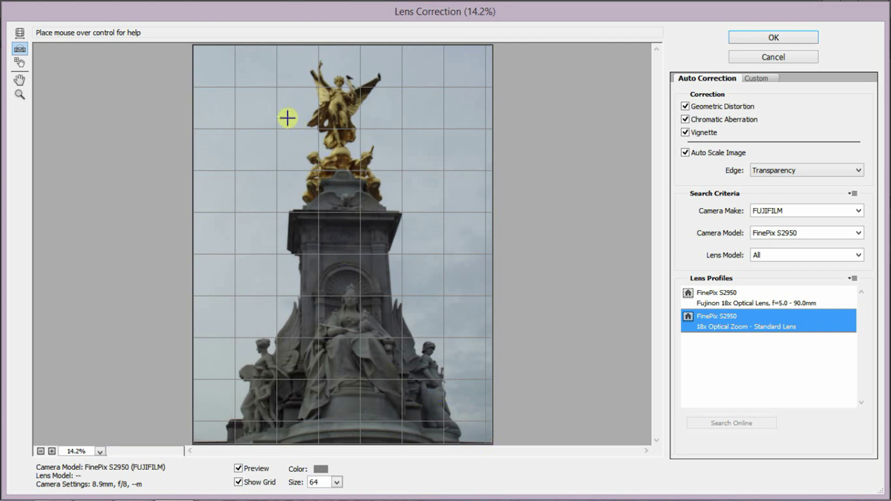
click(756, 39)
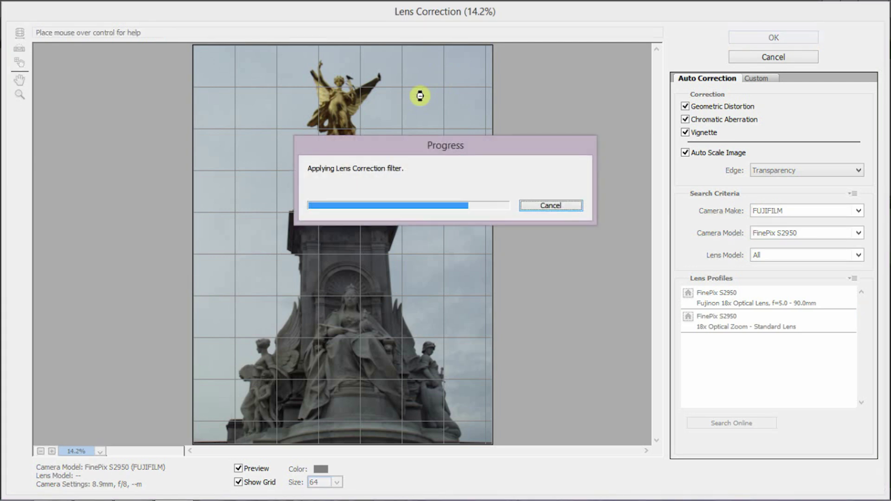